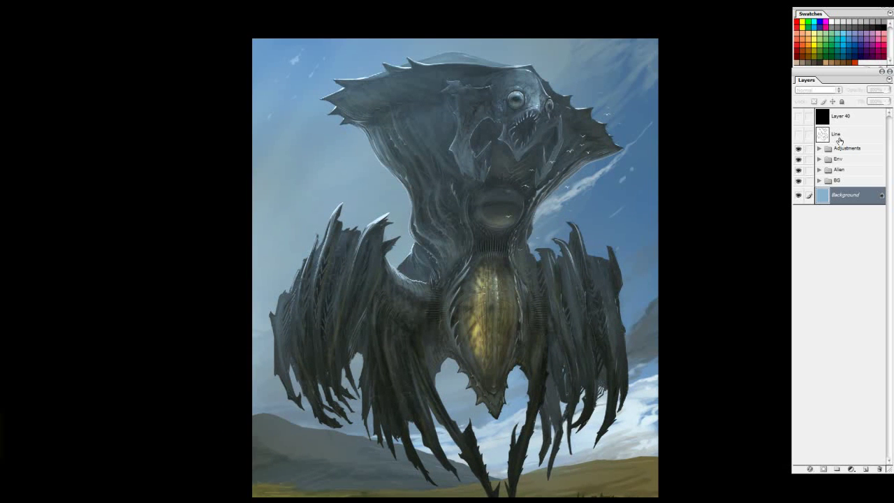
Step: Examine the finished creature painting from the head crest down to the claws, close up and as a whole
drag(505, 203, 523, 166)
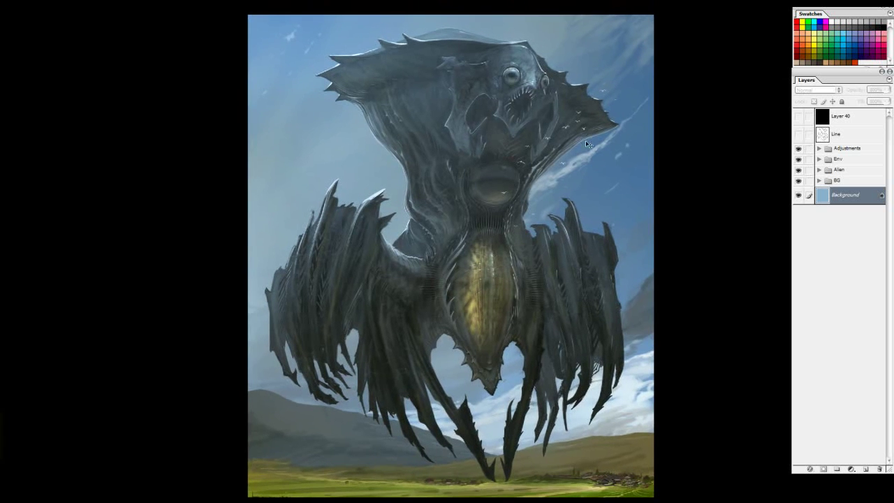
ctrl+click(502, 262)
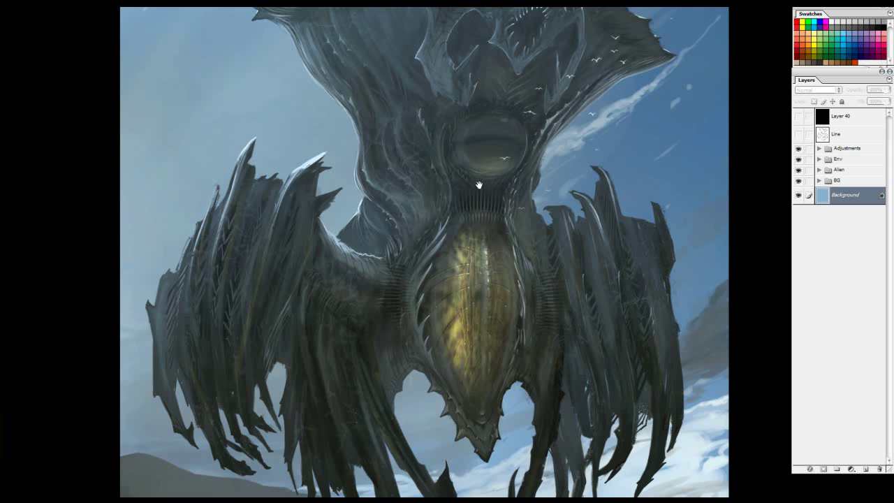
drag(501, 183, 511, 316)
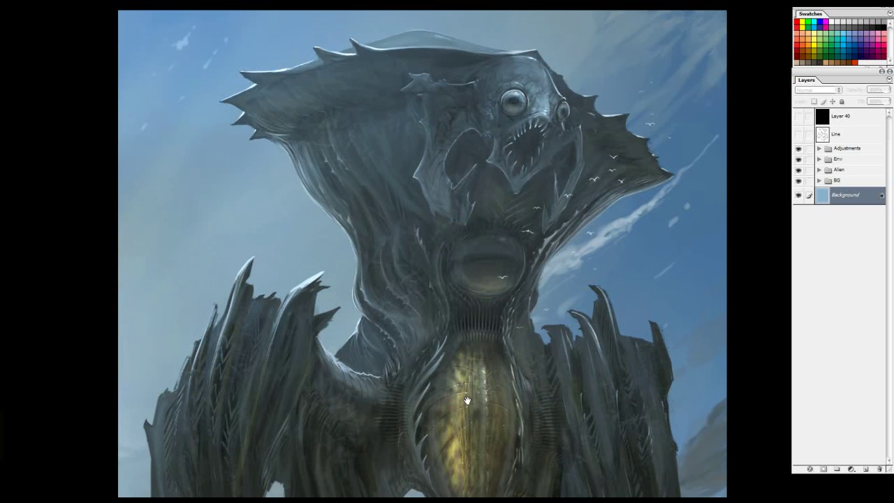
drag(541, 235, 542, 87)
drag(511, 298, 514, 213)
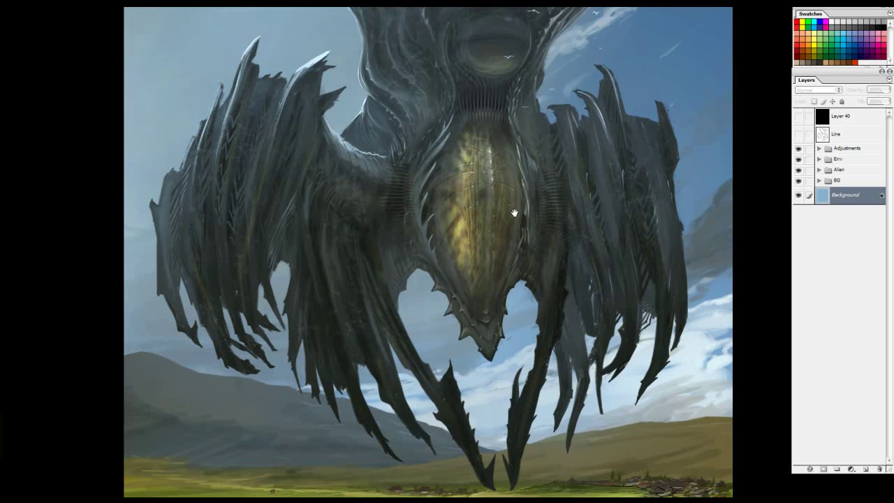
drag(513, 111, 501, 315)
ctrl+click(491, 260)
ctrl+click(493, 248)
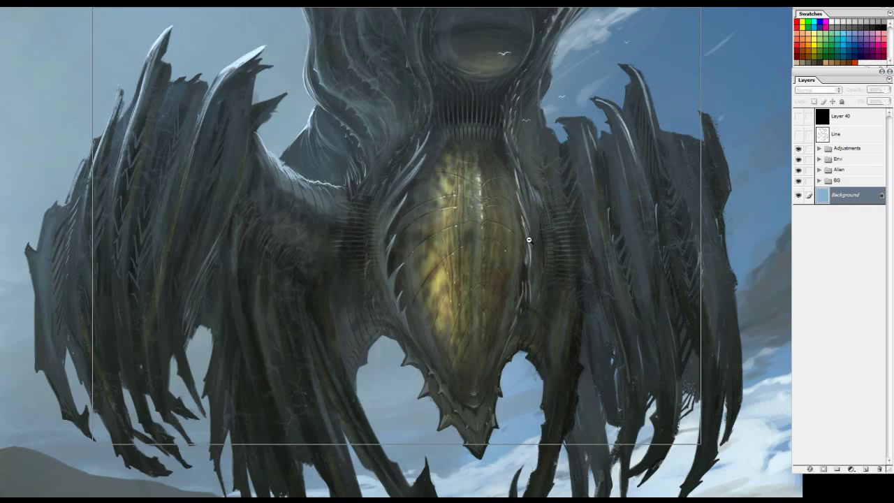
alt+click(526, 241)
drag(535, 176, 553, 301)
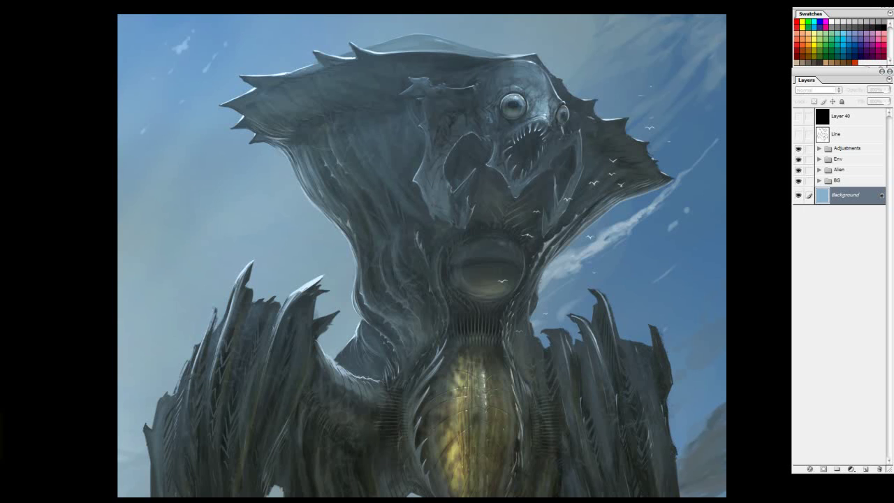
drag(512, 217, 504, 218)
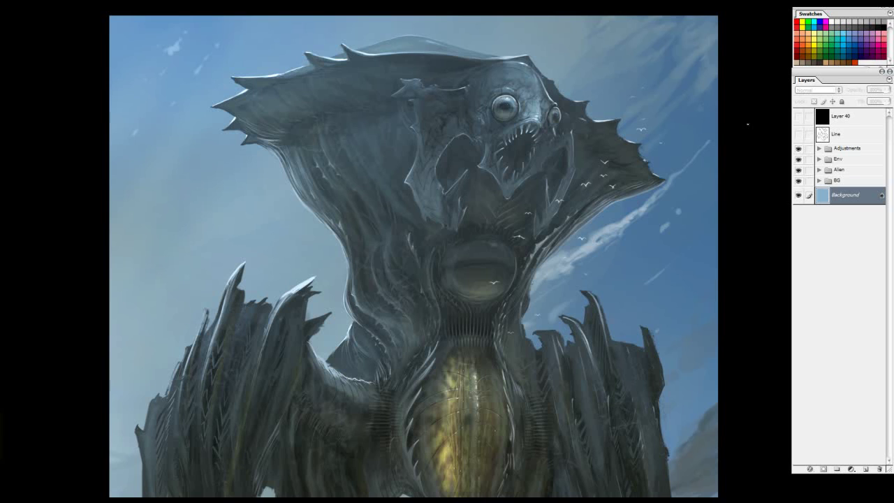
Step: Hide the Adjustments, Env, Alien and BG groups and show the Line layer
drag(799, 148, 799, 181)
click(798, 134)
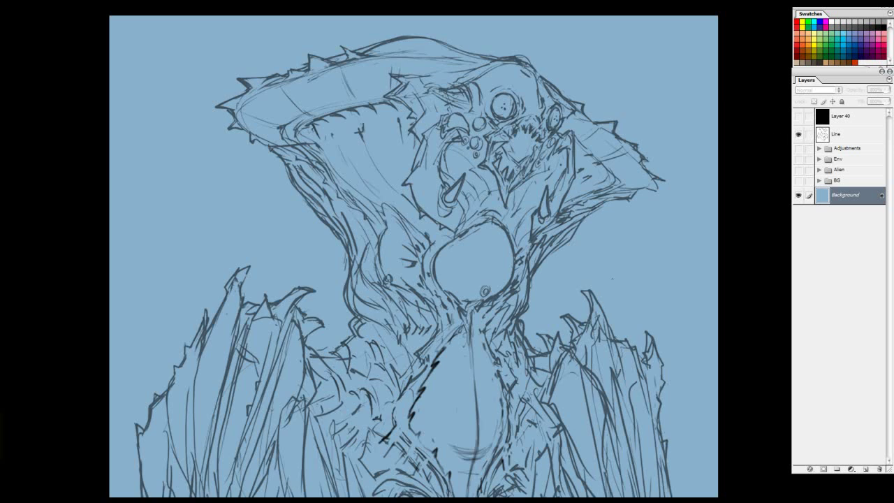
Step: Examine the creature's line sketch, from the head and neck to the torso, wings and lower limbs
drag(485, 362, 501, 377)
drag(498, 424, 493, 262)
drag(524, 202, 505, 285)
drag(494, 232, 493, 317)
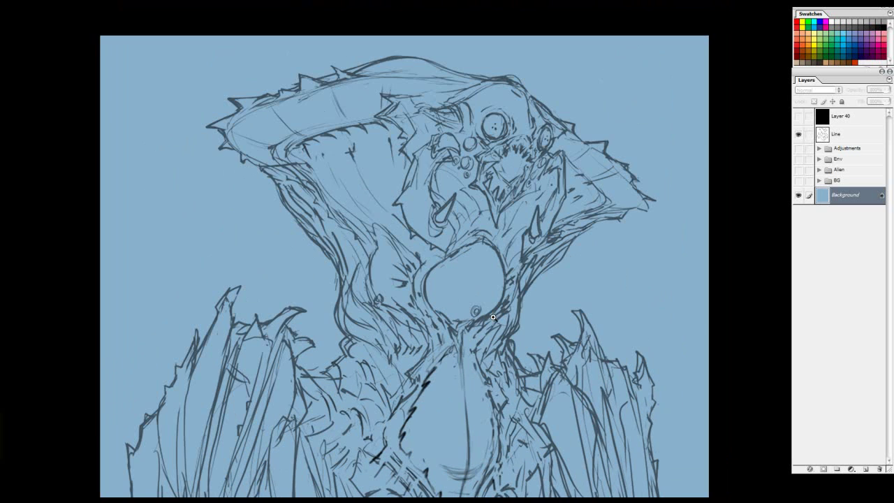
drag(492, 351, 503, 315)
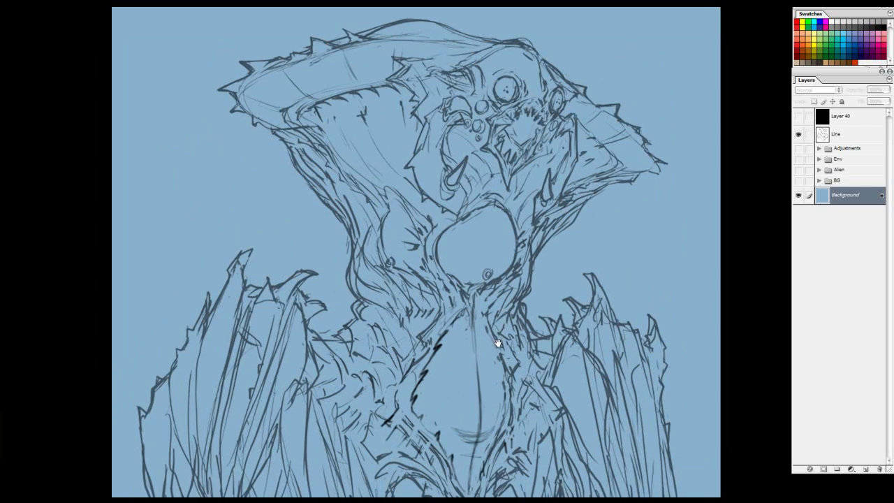
alt+click(493, 345)
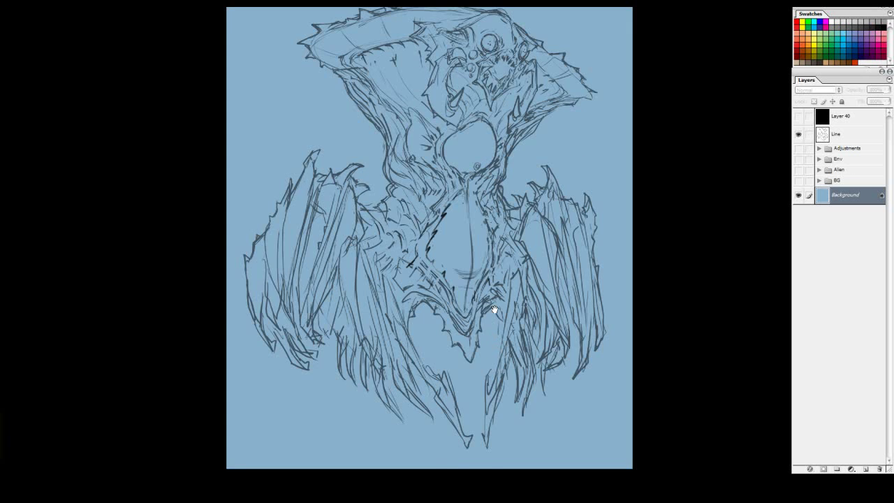
alt+click(492, 345)
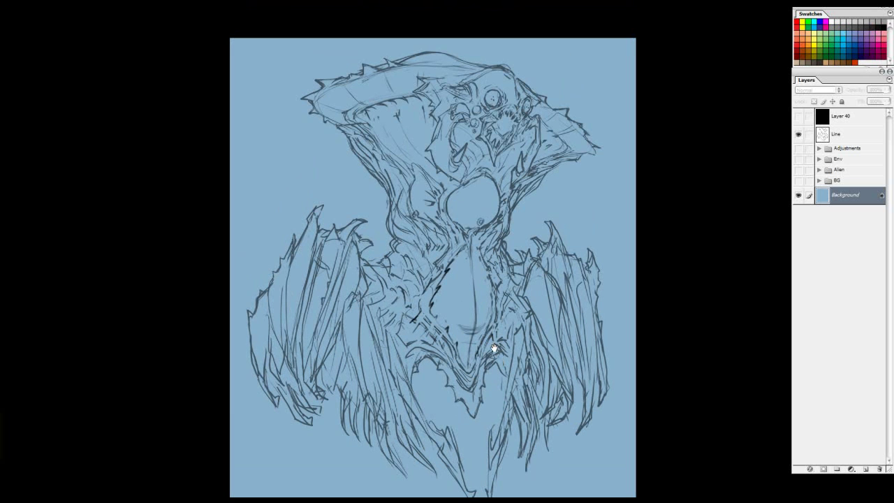
ctrl+click(486, 308)
drag(499, 217, 504, 291)
drag(506, 327, 514, 241)
drag(511, 377, 516, 299)
drag(536, 134, 512, 276)
drag(504, 232, 507, 263)
ctrl+click(507, 263)
drag(512, 199, 538, 334)
alt+click(511, 328)
drag(504, 377, 499, 262)
drag(488, 416, 499, 295)
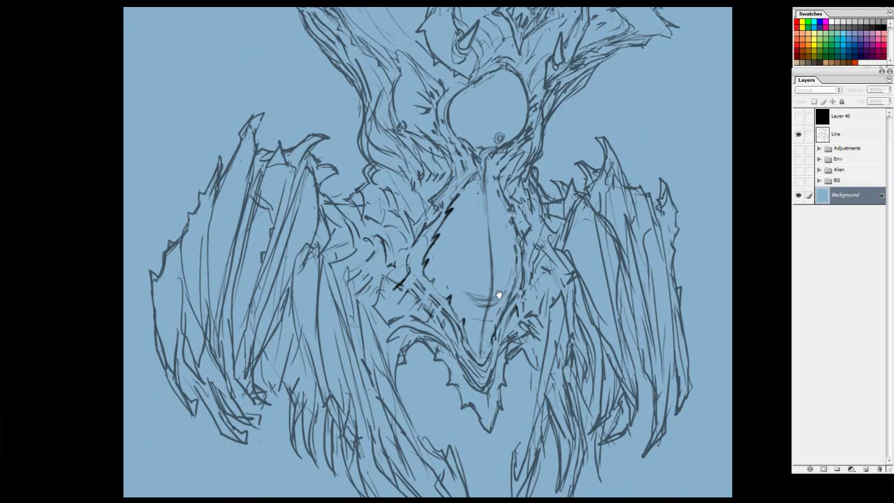
drag(528, 340, 505, 294)
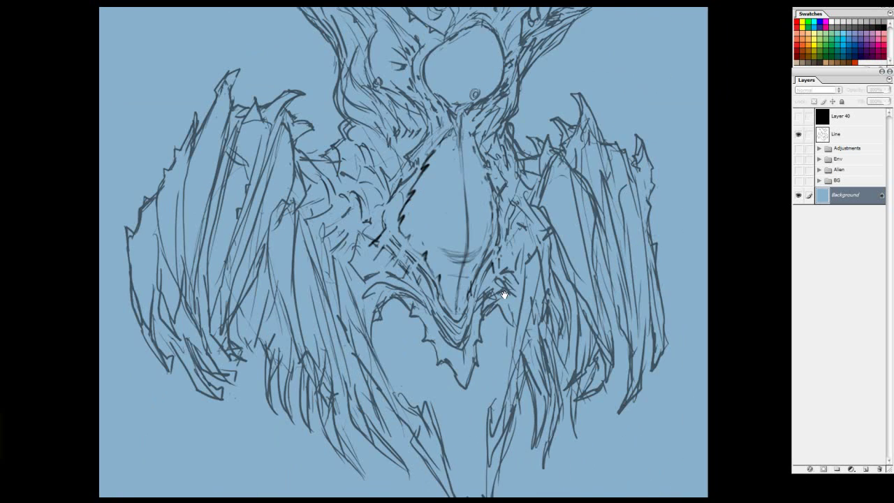
drag(529, 209, 520, 241)
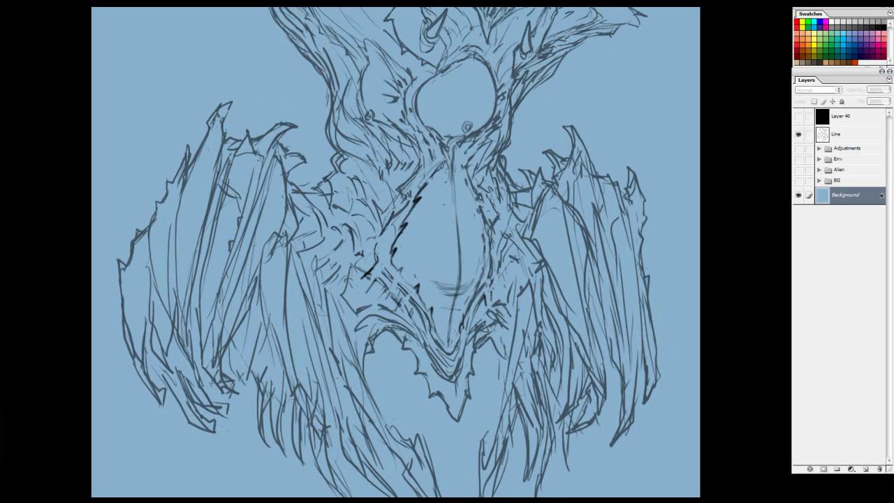
mouse_move(508, 117)
mouse_down()
mouse_move(504, 259)
mouse_move(525, 271)
mouse_up()
drag(507, 370, 493, 249)
drag(522, 67, 530, 136)
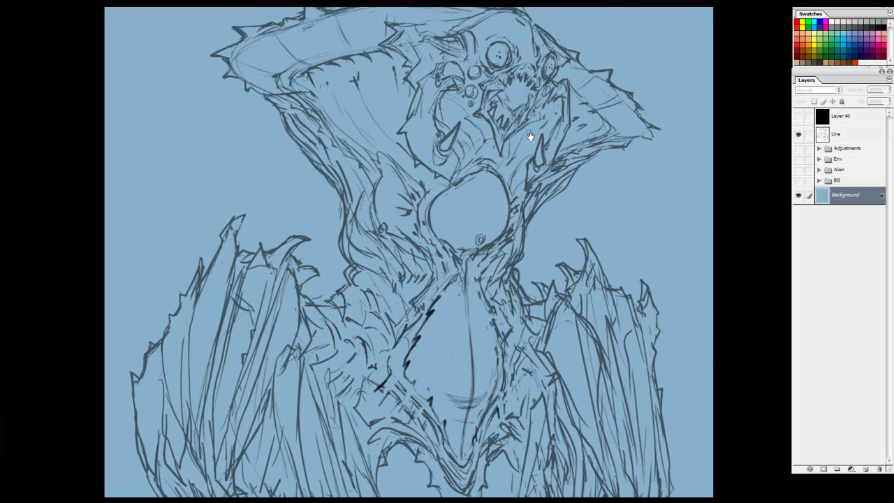
drag(554, 218, 558, 262)
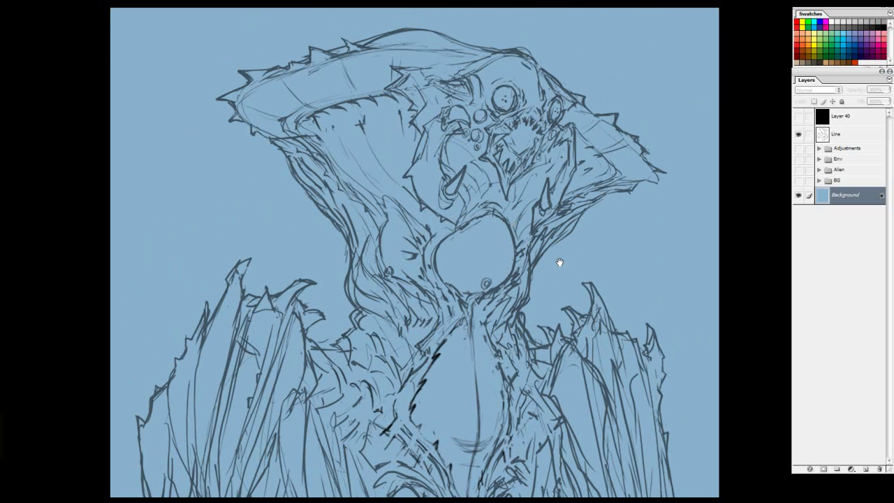
drag(517, 286, 526, 239)
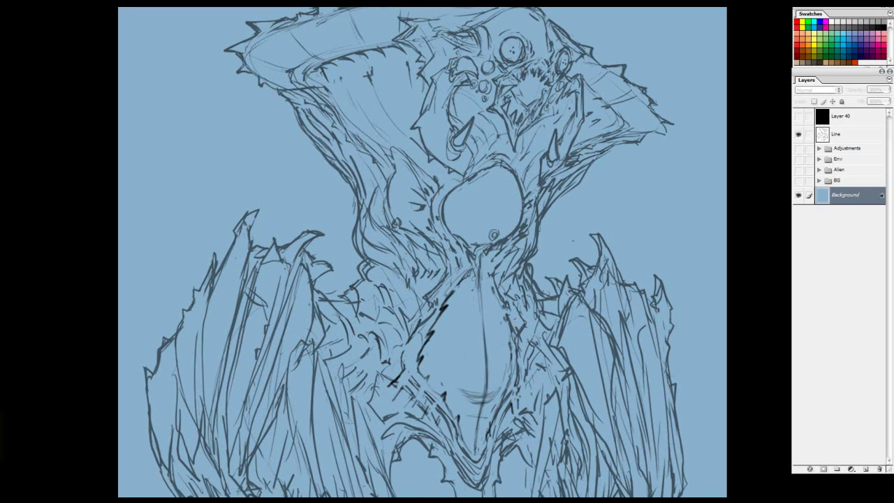
drag(513, 328, 518, 195)
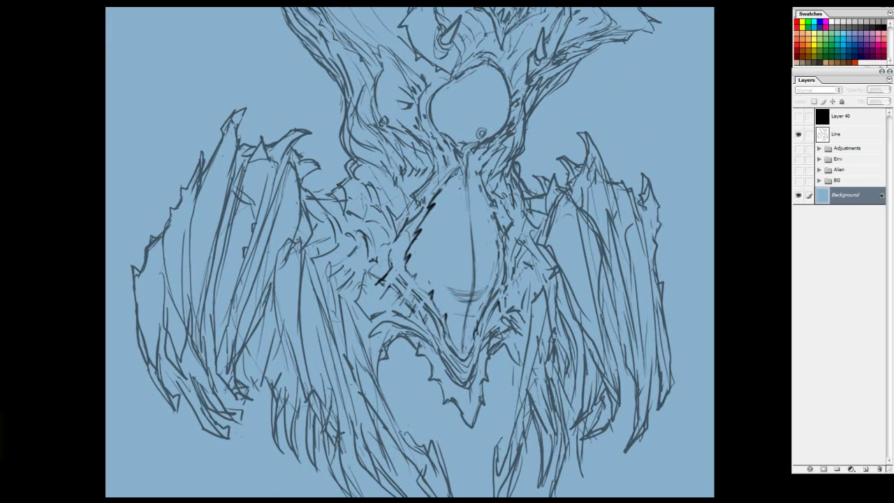
Step: Add a new layer directly above the Line layer and pick red as the drawing colour
mouse_move(384, 213)
mouse_down()
mouse_move(397, 202)
mouse_move(395, 236)
mouse_up()
key(ctrl+z)
click(845, 133)
click(865, 469)
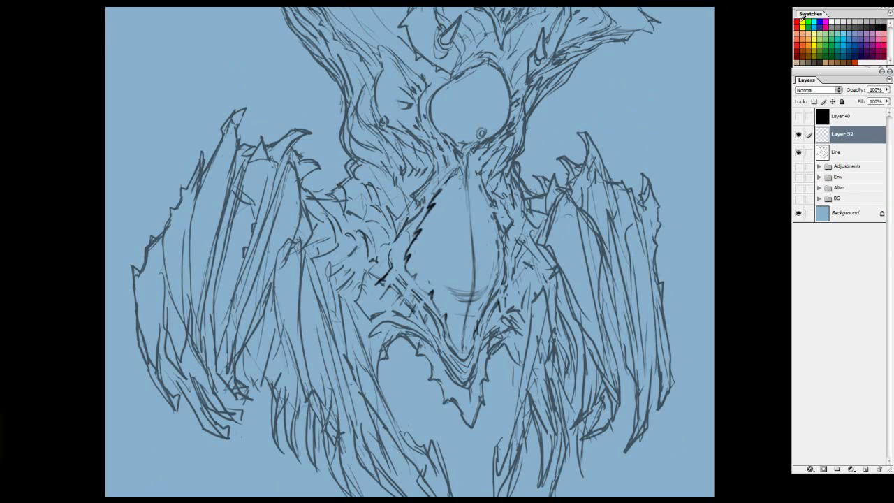
click(799, 19)
mouse_move(376, 197)
mouse_down()
mouse_move(382, 261)
mouse_move(371, 269)
mouse_up()
key(ctrl+z)
mouse_move(344, 194)
mouse_down()
mouse_move(379, 280)
mouse_move(361, 287)
mouse_move(358, 303)
mouse_move(385, 265)
mouse_move(370, 296)
mouse_up()
key(ctrl+z)
drag(355, 189, 370, 295)
key(ctrl+z)
drag(538, 199, 549, 287)
key(ctrl+z)
drag(548, 178, 548, 276)
key(ctrl+z)
Step: Draw a tilted red guide line across the creature's head, between the outer tips of its crest
mouse_move(581, 80)
mouse_down()
mouse_move(561, 257)
mouse_move(558, 171)
mouse_up()
key(ctrl+minus)
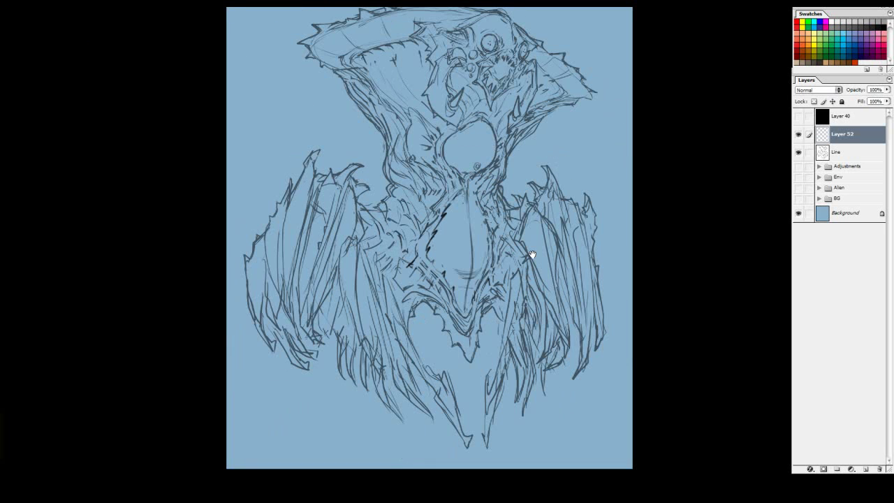
drag(459, 223, 454, 246)
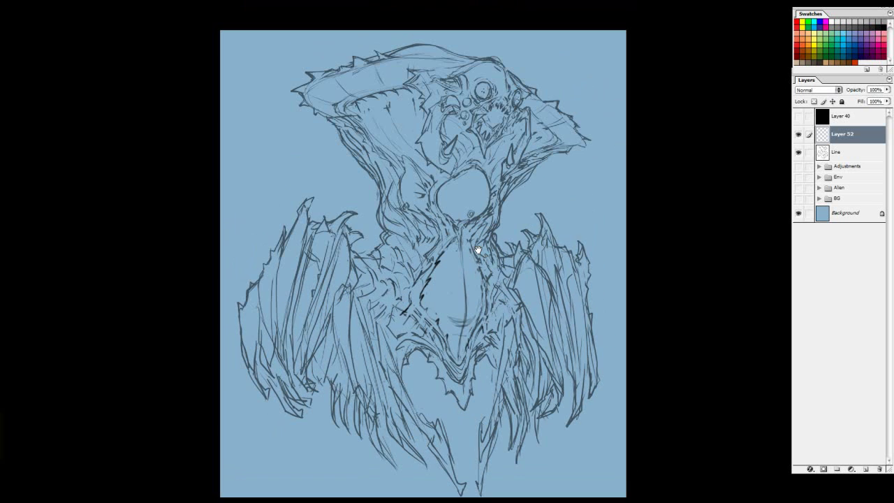
mouse_move(514, 262)
mouse_down()
mouse_move(507, 273)
mouse_move(515, 268)
mouse_up()
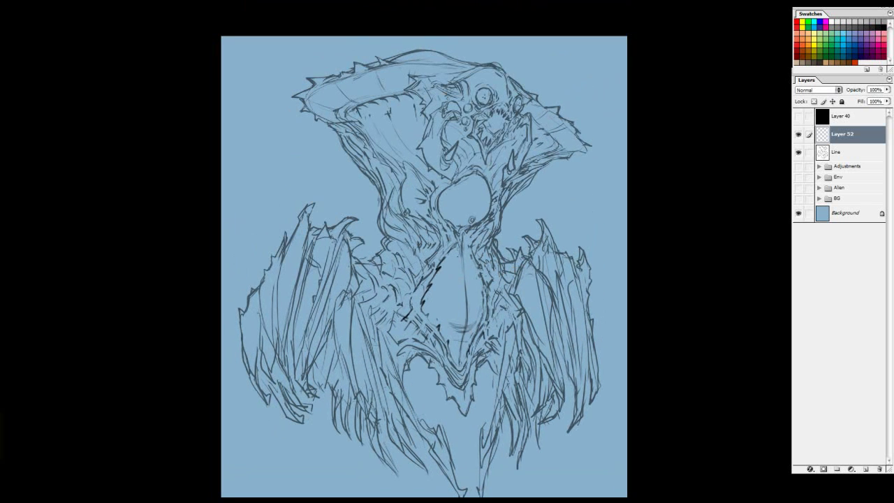
drag(308, 88, 598, 146)
key(ctrl+z)
drag(307, 87, 559, 139)
key(ctrl+z)
drag(264, 90, 600, 152)
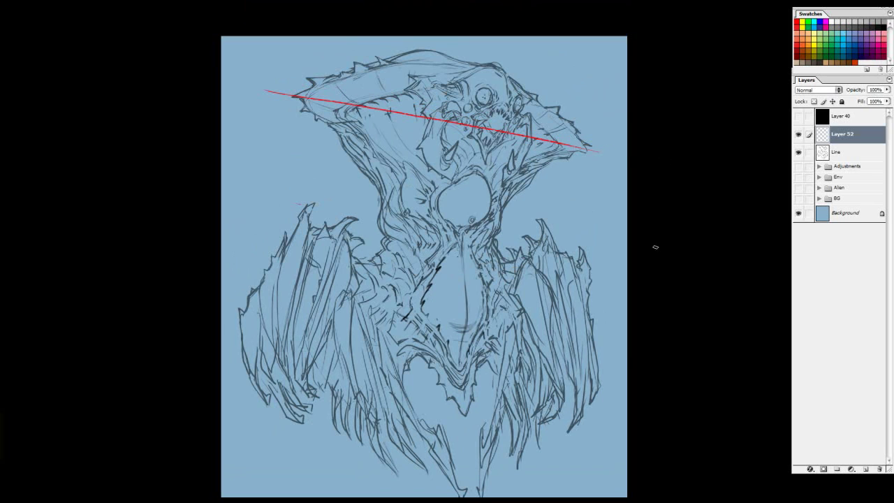
Step: Draw red guide lines across the wing tops, the torso and the wing ends, plus a level line near the lowest claws
mouse_move(279, 200)
mouse_down()
mouse_move(581, 233)
mouse_move(555, 225)
mouse_up()
drag(271, 304, 559, 329)
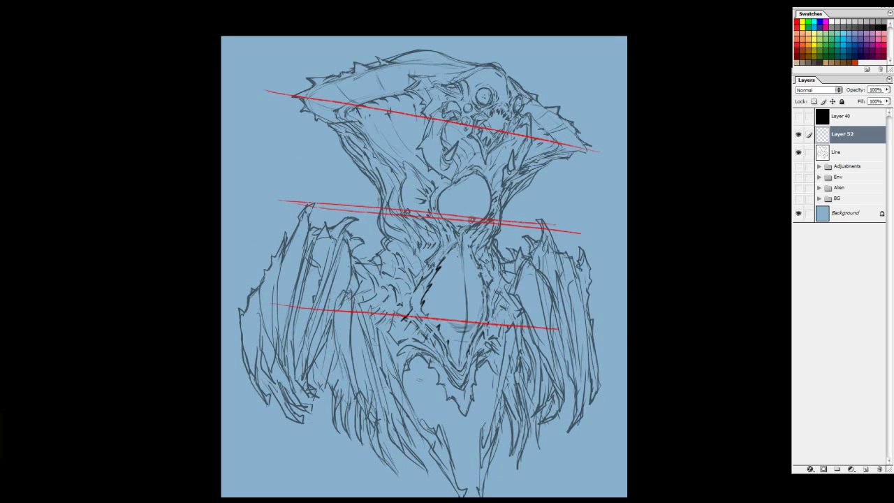
drag(381, 401, 559, 405)
drag(596, 472, 257, 471)
key(ctrl+z)
mouse_move(514, 381)
mouse_down()
mouse_move(505, 273)
mouse_move(527, 307)
mouse_up()
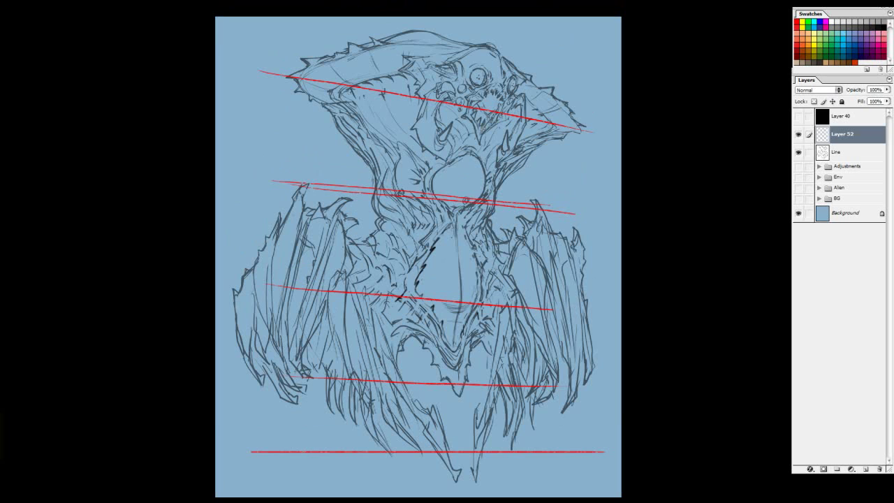
Step: Draw a vertical red centre line through the creature from the top of the head to the lowest claws
drag(252, 451, 326, 300)
drag(459, 39, 464, 313)
key(ctrl+alt+z)
key(ctrl+alt+z)
drag(455, 41, 455, 452)
drag(530, 226, 560, 190)
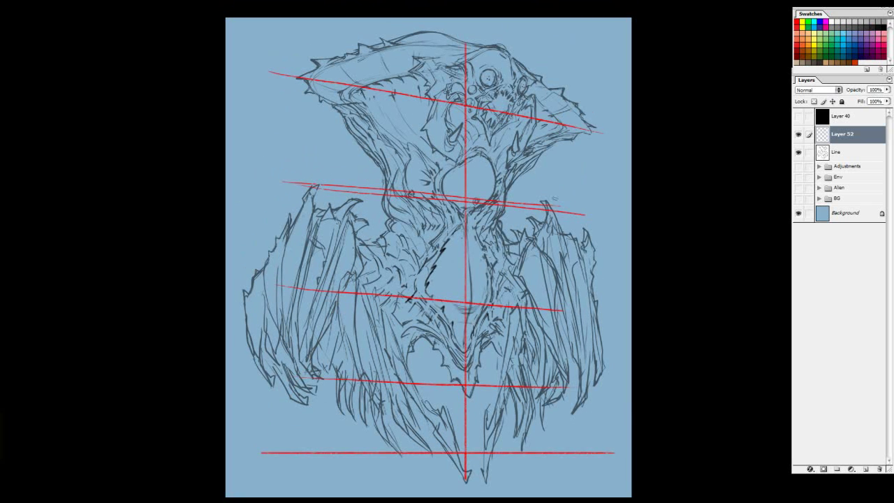
drag(556, 300, 562, 283)
drag(475, 440, 259, 440)
mouse_move(259, 440)
mouse_down()
mouse_move(590, 440)
mouse_move(337, 425)
mouse_up()
key(ctrl+z)
Step: Hide the red guide-line layer and the Line layer, leaving only the blue Background layer on
click(799, 136)
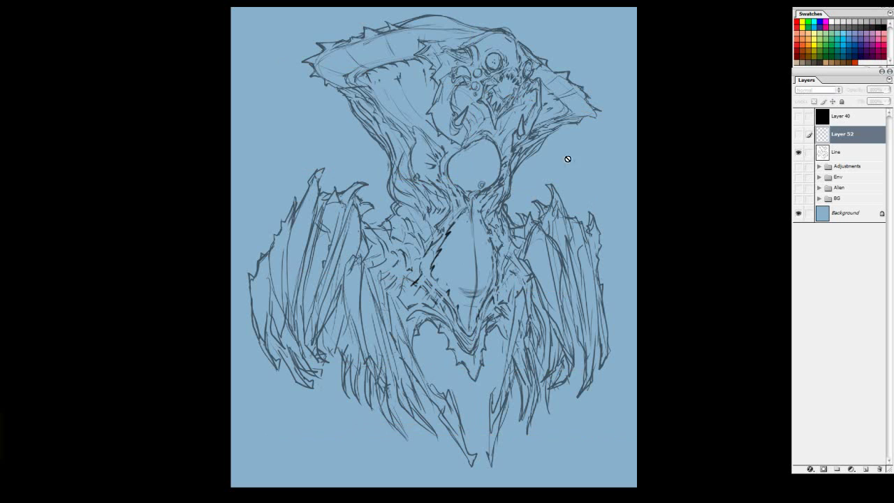
key(f)
key(f)
key(f)
drag(472, 160, 475, 190)
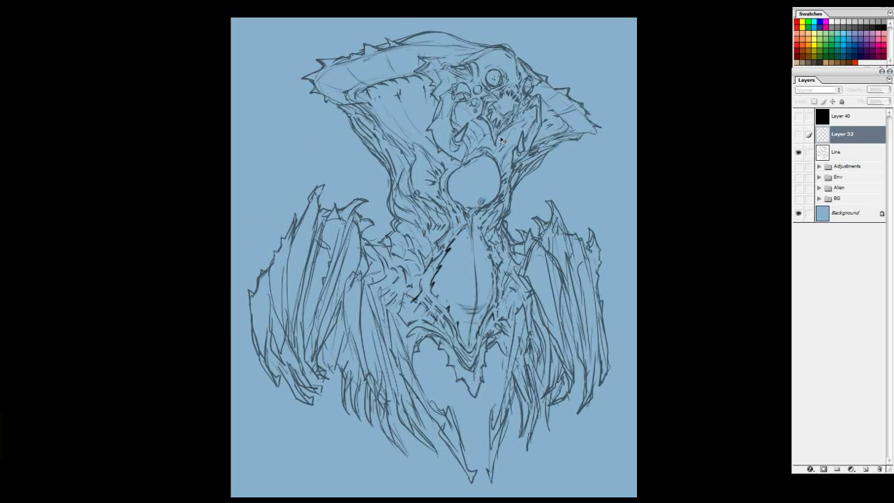
click(798, 152)
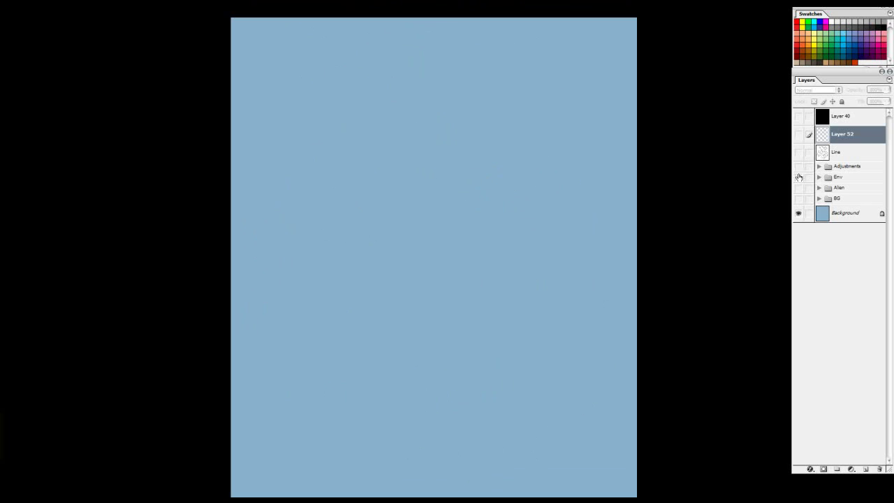
Step: Show the Alien group and the Env group
click(798, 188)
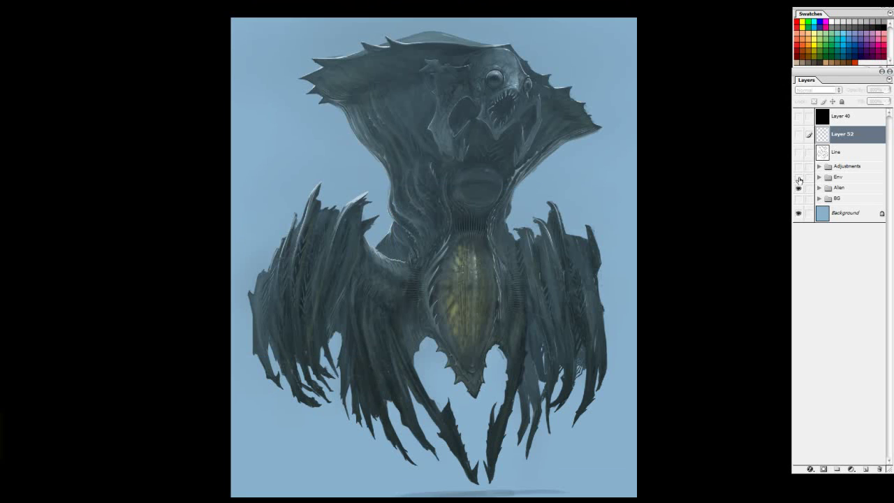
click(798, 178)
click(799, 177)
click(798, 177)
Step: Show the Adjustments group over the painted creature
ctrl+click(574, 476)
ctrl+click(577, 476)
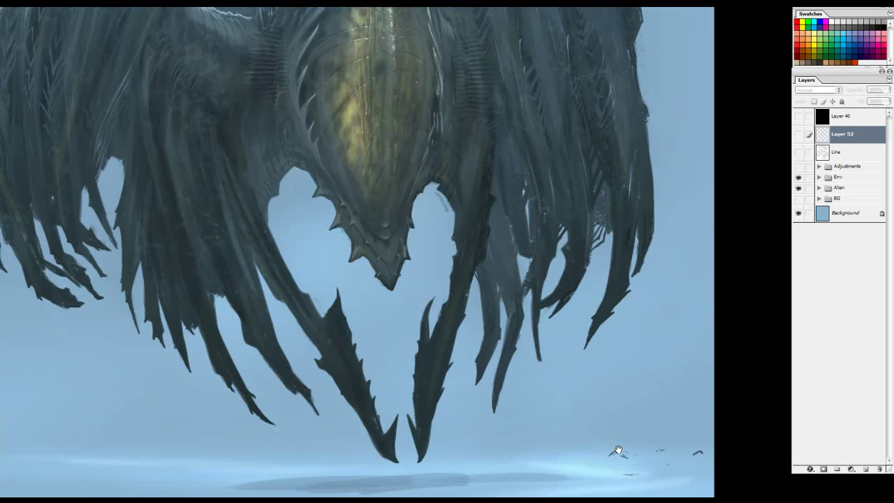
ctrl+click(630, 463)
alt+click(587, 308)
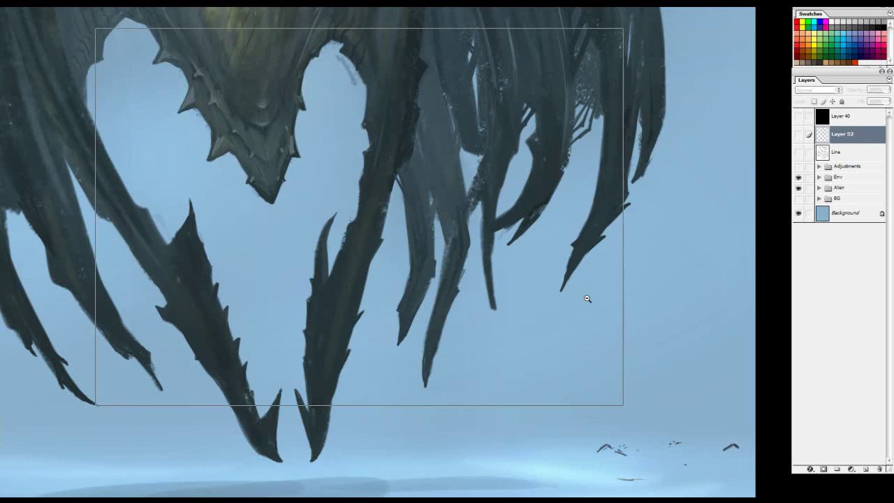
alt+click(587, 308)
alt+click(542, 265)
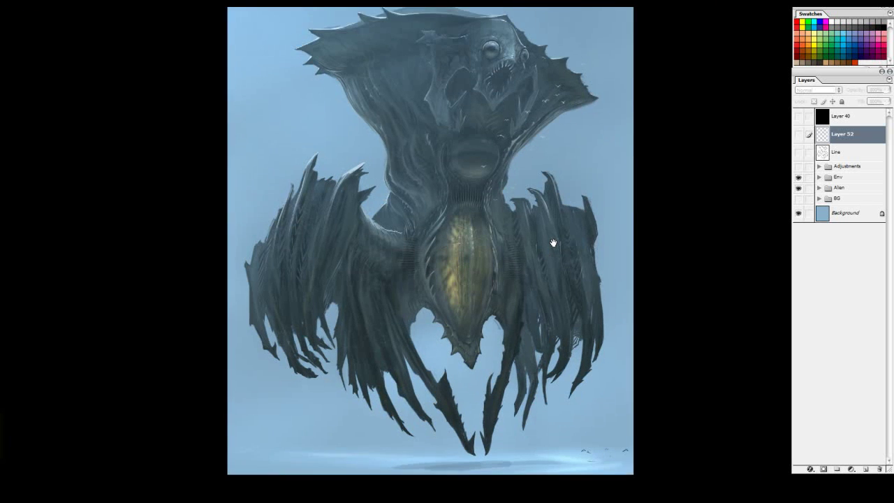
click(798, 166)
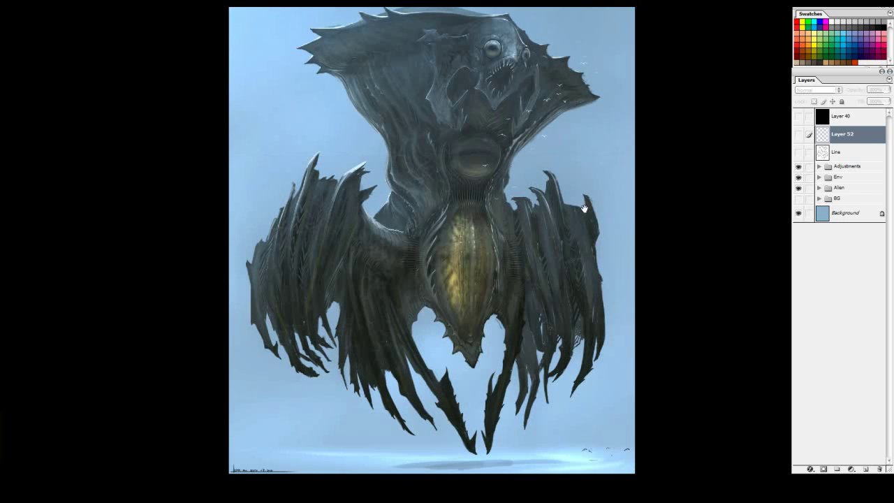
Step: Toggle the Adjustments, Env, Alien and BG groups to compare the creature painting with and without them
drag(580, 202, 593, 225)
drag(798, 166, 798, 187)
click(798, 198)
click(798, 198)
drag(606, 220, 599, 217)
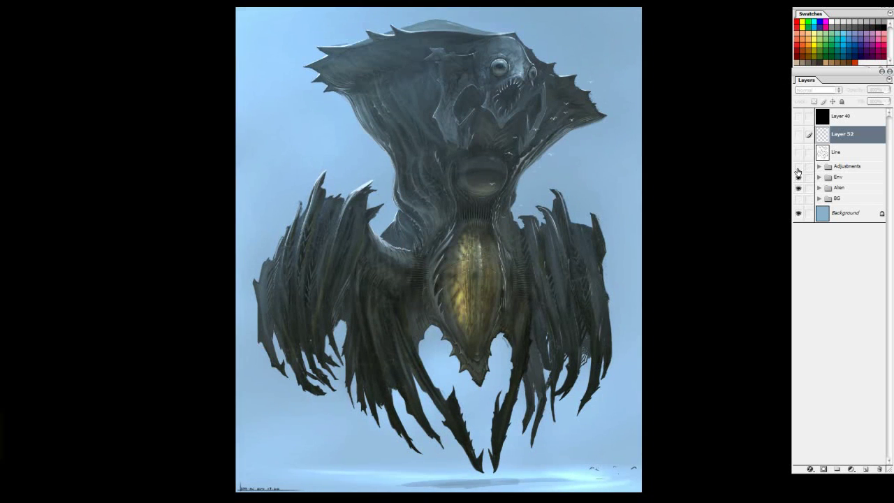
click(797, 167)
click(797, 167)
Step: Hide the Adjustments, Env and Alien groups and show the BG group
drag(809, 167, 809, 177)
mouse_move(502, 209)
mouse_down()
mouse_move(500, 183)
mouse_move(489, 213)
mouse_move(472, 223)
mouse_up()
mouse_move(810, 188)
mouse_down()
mouse_move(790, 167)
mouse_move(799, 187)
mouse_up()
click(798, 199)
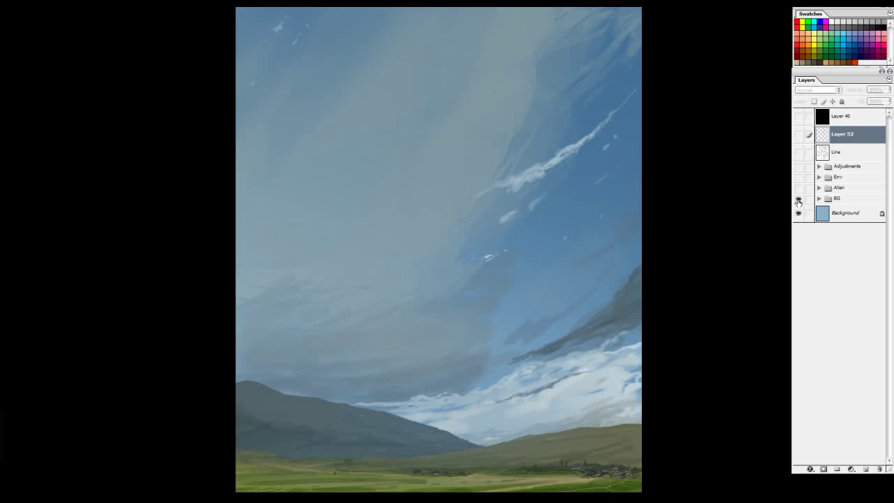
Step: Toggle the BG landscape, leave it hidden, and show the Alien, Env and Adjustments groups again
click(798, 200)
click(798, 200)
click(798, 199)
click(798, 200)
click(798, 200)
drag(798, 189, 798, 166)
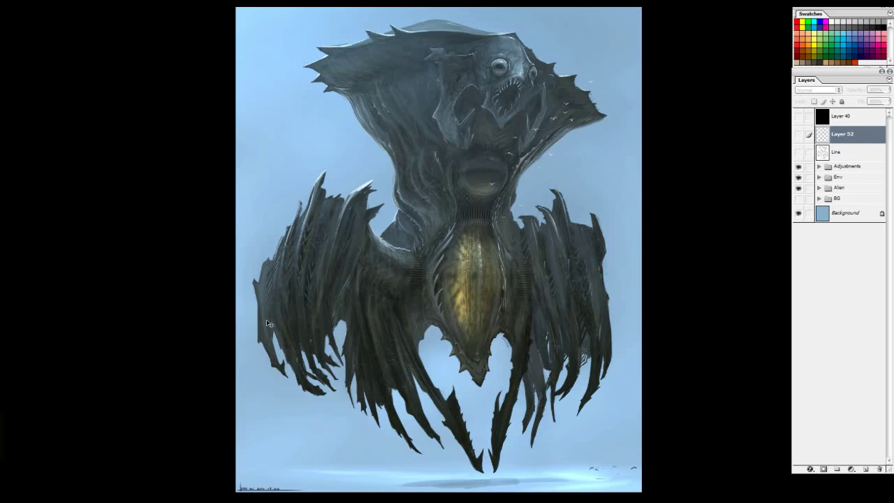
Step: Delete the red guide-line layer and add an empty layer between the Line layer and the Adjustments group
ctrl+click(381, 185)
ctrl+click(385, 176)
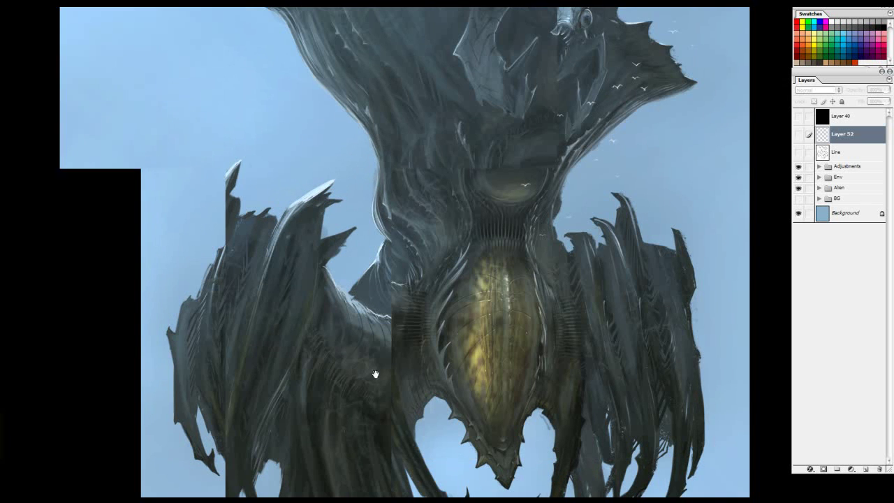
drag(512, 351, 497, 0)
click(799, 134)
drag(859, 134, 879, 469)
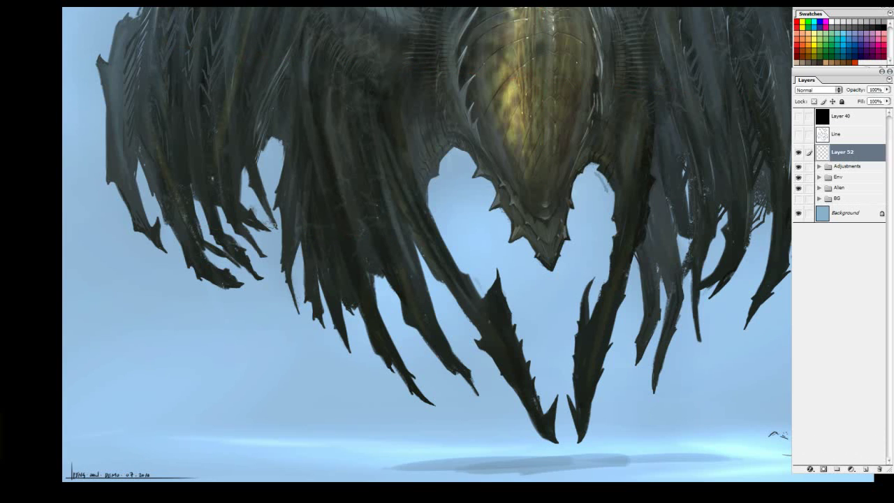
Step: Mark the jagged lower edge of the claws with loose red strokes running down to the central claw tip
mouse_move(64, 184)
mouse_down()
mouse_move(340, 343)
mouse_move(582, 455)
mouse_up()
key(ctrl+z)
mouse_move(285, 175)
mouse_down()
mouse_move(291, 313)
mouse_move(306, 341)
mouse_up()
key(ctrl+z)
mouse_move(296, 200)
mouse_down()
mouse_move(293, 316)
mouse_move(334, 341)
mouse_move(207, 338)
mouse_move(320, 335)
mouse_move(465, 412)
mouse_move(217, 289)
mouse_up()
drag(422, 370, 558, 437)
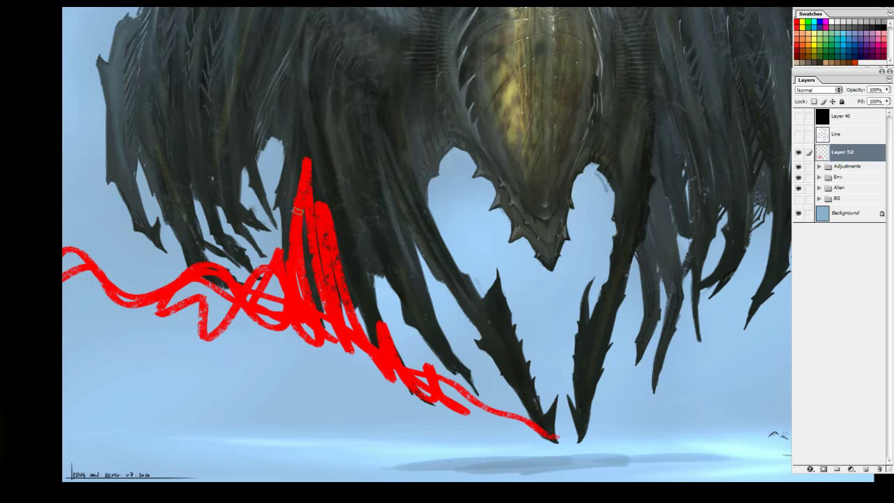
Step: Clear the red strokes from Layer 52 and return to the view of the whole creature
key(Delete)
key(ctrl+d)
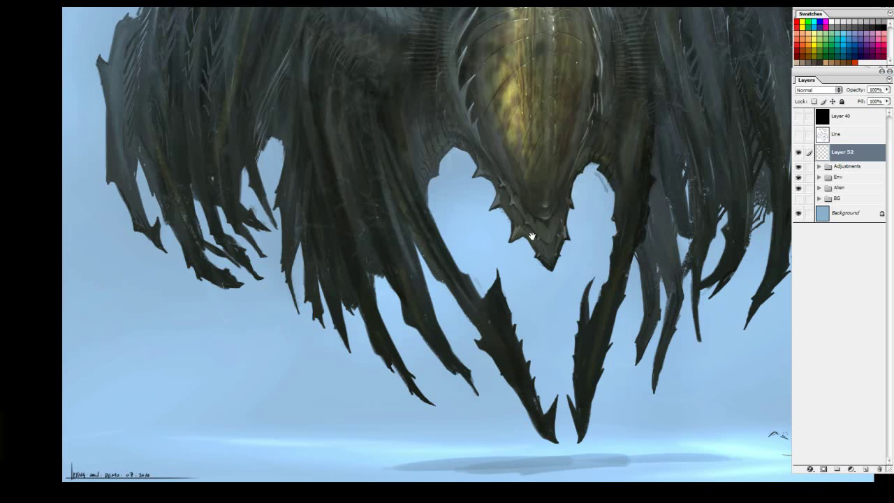
alt+click(532, 236)
drag(555, 157, 489, 343)
alt+click(502, 275)
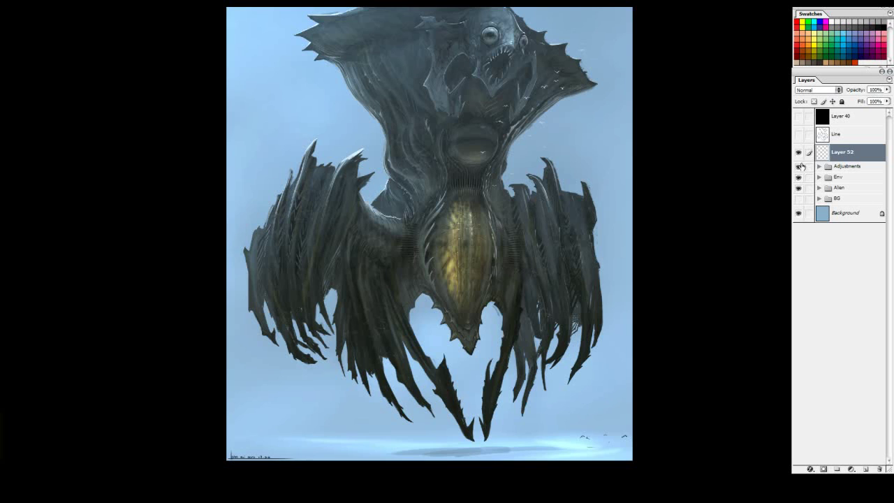
Step: Hide the Adjustments, Env and Alien groups, show the BG group and expand it to list its layers
drag(800, 168, 799, 189)
click(798, 200)
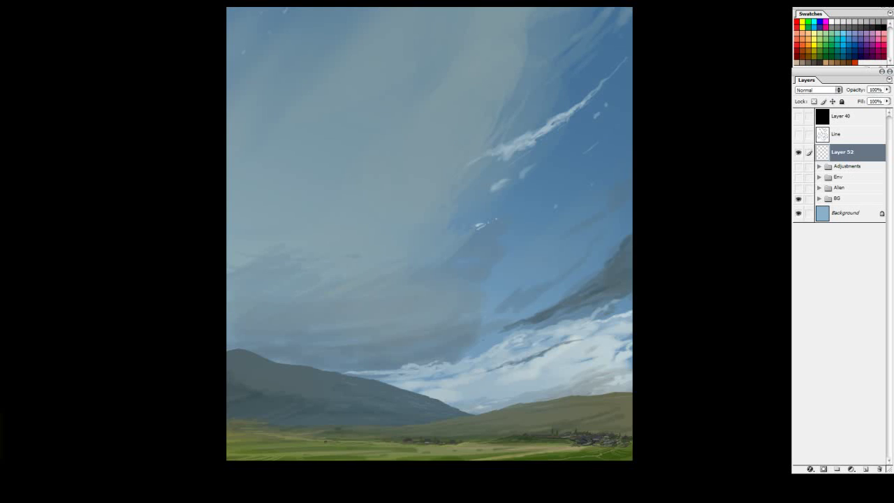
click(819, 199)
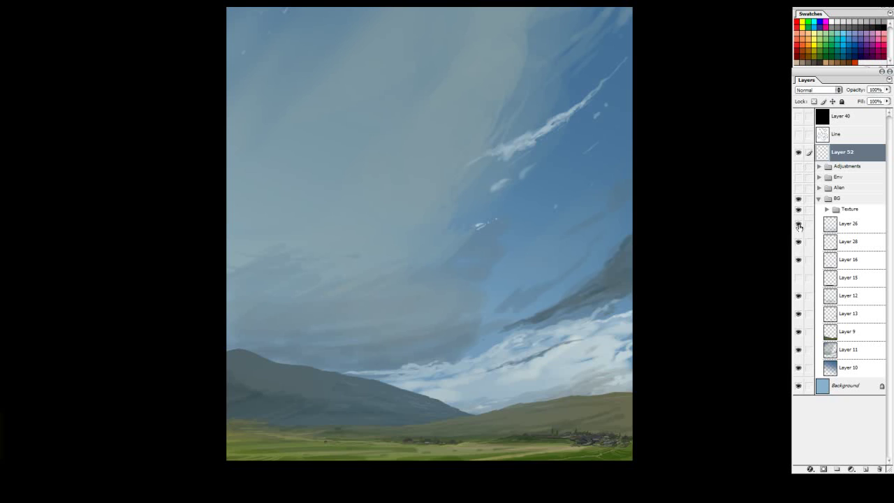
Step: Hide Layers 26, 28, 16, 12, 13, 9 and 11 in the BG group, leaving the Layer 10 sky gradient on
drag(799, 225, 793, 244)
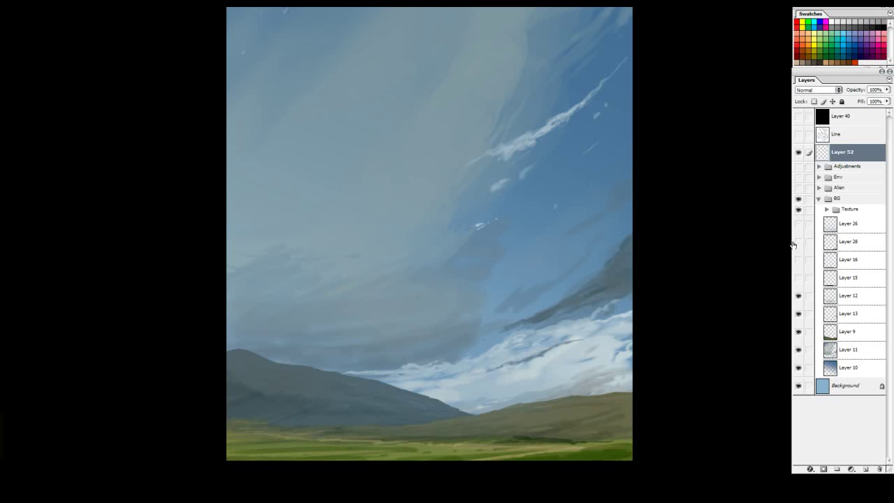
click(798, 295)
click(799, 314)
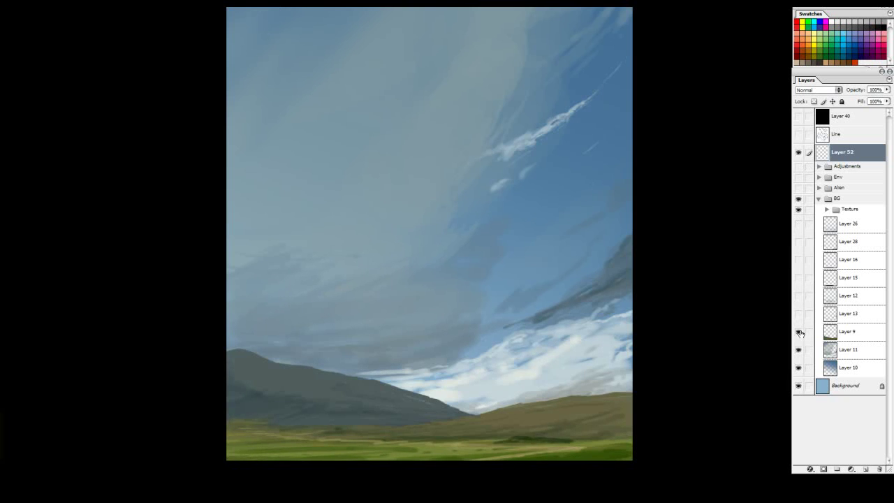
click(798, 332)
click(799, 349)
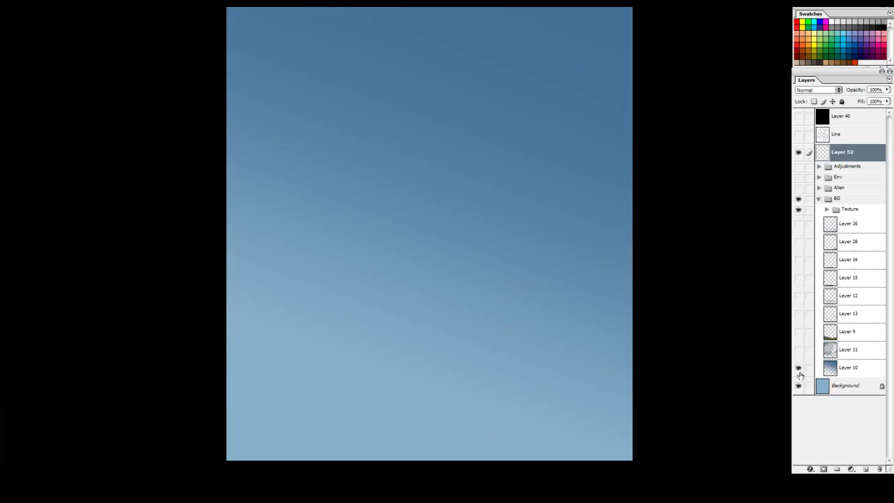
click(798, 367)
click(798, 367)
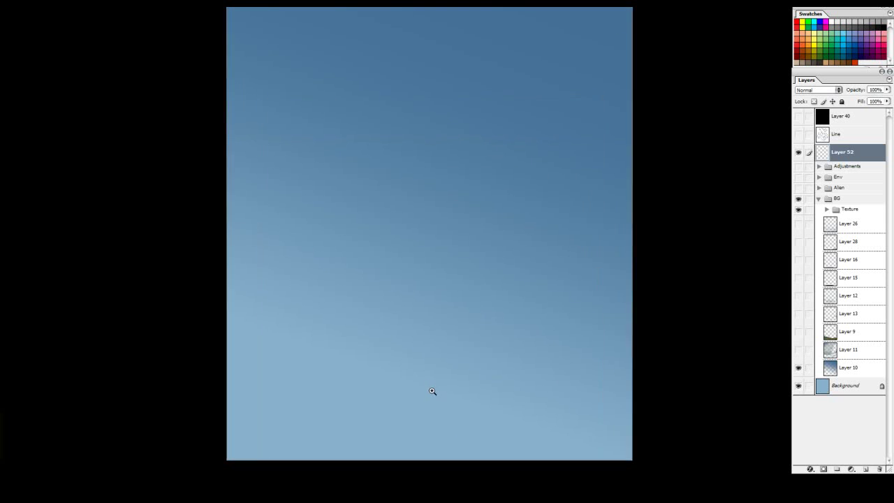
Step: Show Layer 9 with the hills and green fields over the sky gradient
click(428, 388)
mouse_move(451, 389)
mouse_down()
mouse_move(480, 285)
mouse_move(499, 371)
mouse_move(530, 359)
mouse_up()
ctrl+click(487, 317)
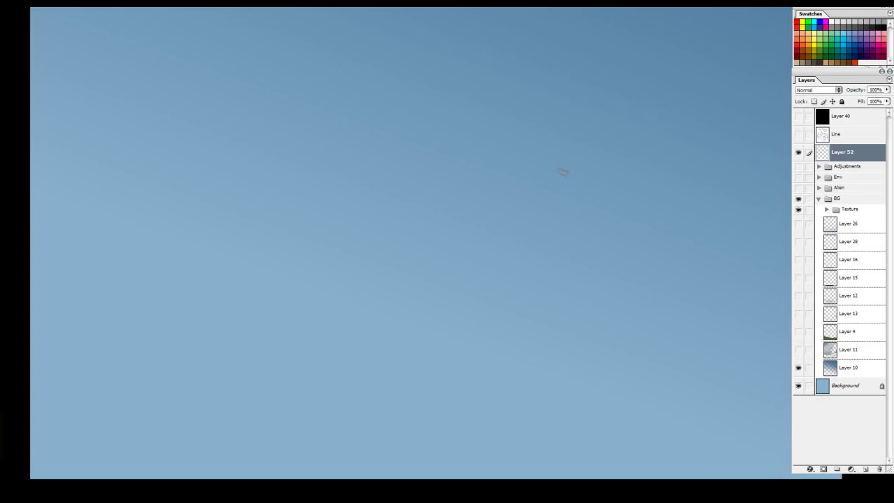
click(798, 333)
mouse_move(549, 341)
mouse_down()
mouse_move(363, 321)
mouse_move(606, 326)
mouse_move(613, 307)
mouse_move(538, 307)
mouse_up()
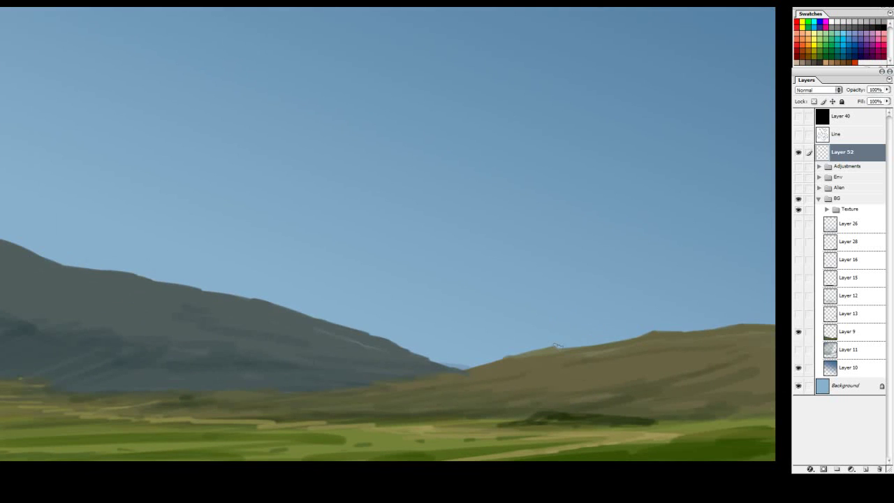
Step: Examine the brushwork of the dark mountain, brown hill and green fields up close
ctrl+click(535, 393)
drag(621, 362, 596, 338)
drag(250, 336, 517, 345)
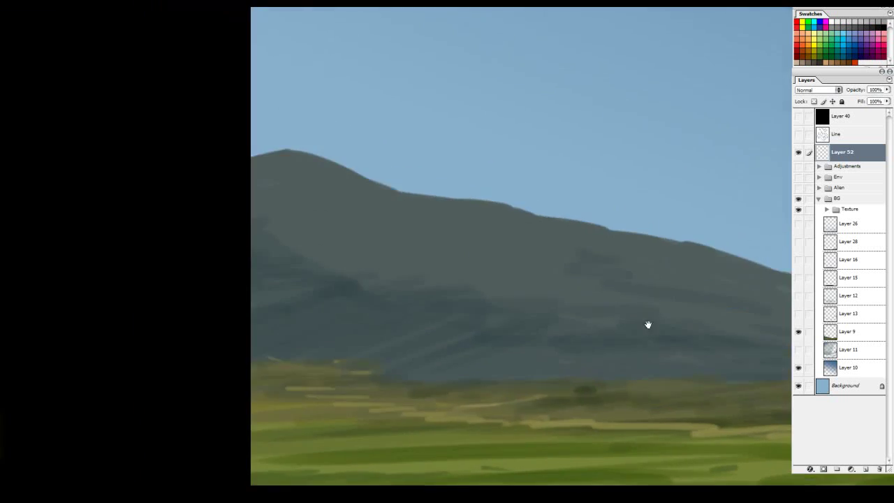
ctrl+click(572, 368)
drag(569, 409, 158, 274)
drag(720, 283, 220, 213)
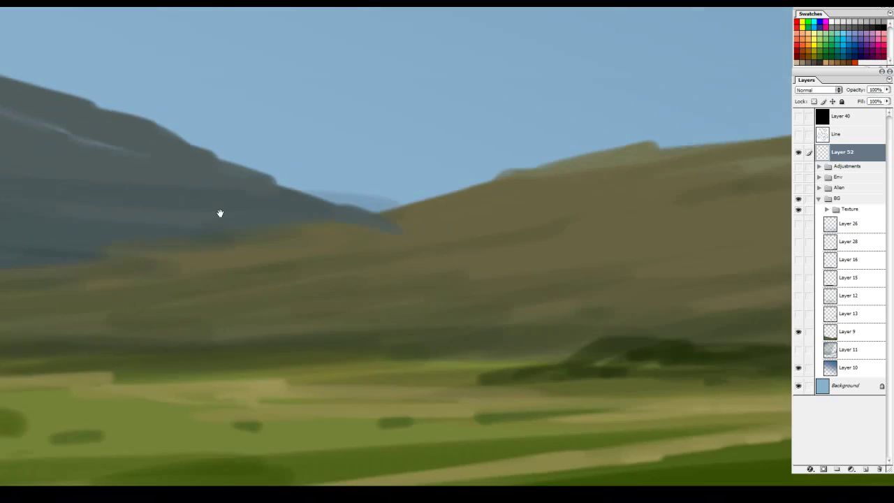
drag(650, 253, 114, 243)
alt+click(314, 261)
alt+click(311, 258)
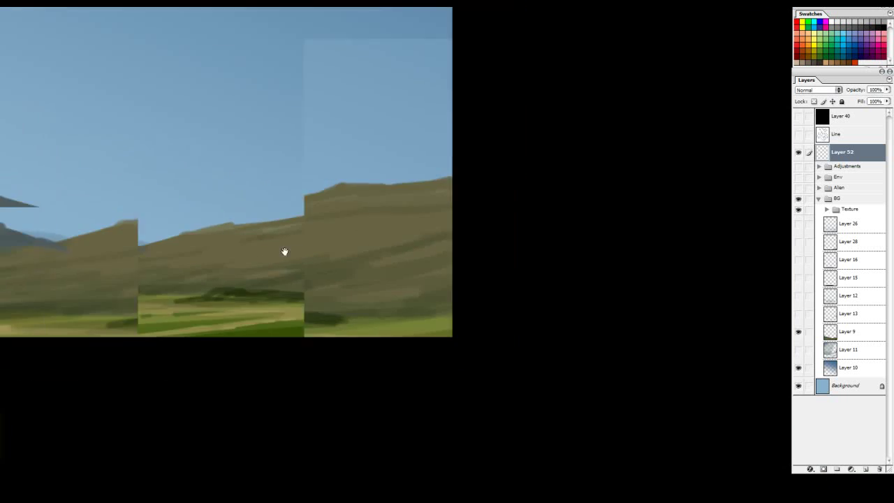
drag(241, 251, 532, 302)
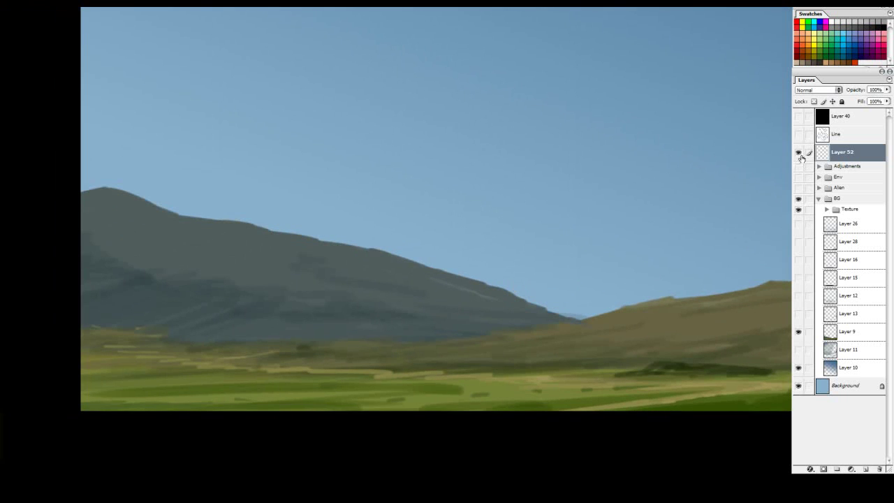
Step: Draw a straight horizontal red line along the base of the hills to mark the horizon
drag(466, 327, 442, 360)
mouse_move(382, 376)
mouse_down()
mouse_move(185, 359)
mouse_move(759, 370)
mouse_up()
drag(702, 332, 549, 323)
alt+click(452, 310)
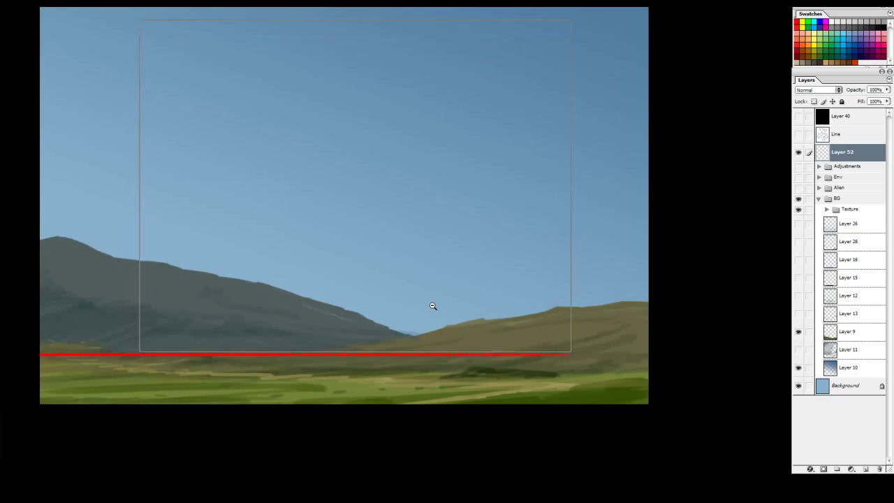
alt+click(435, 306)
Step: Remove the red horizon line and show the Line layer with the creature sketch over the landscape
click(798, 134)
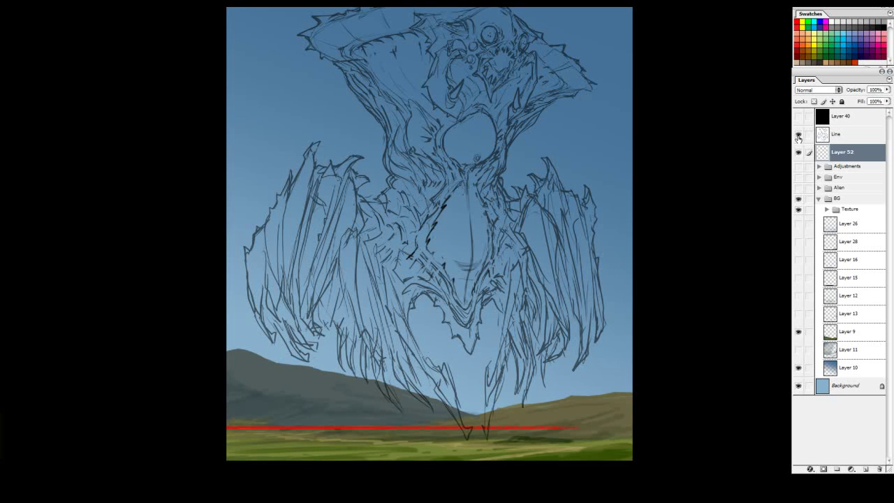
click(798, 135)
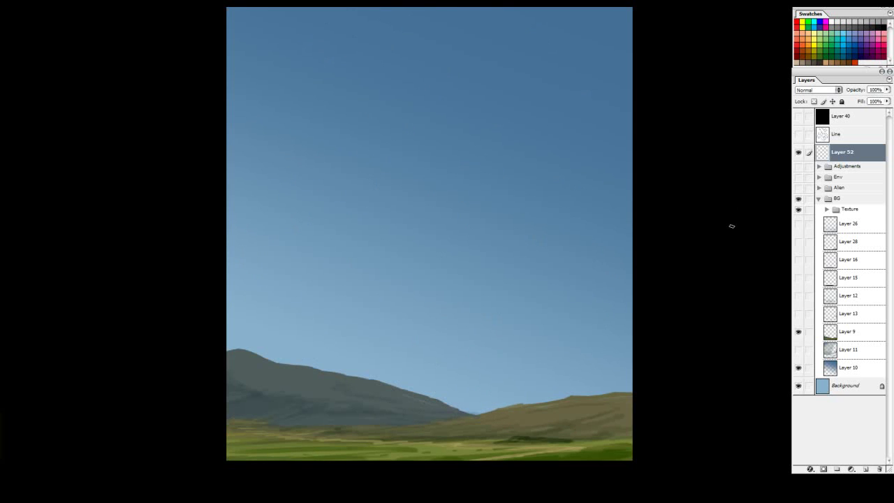
click(799, 135)
Step: Draw red perspective lines across the creature's claws and lower body, tilting them more the higher they sit above the horizon
click(447, 434)
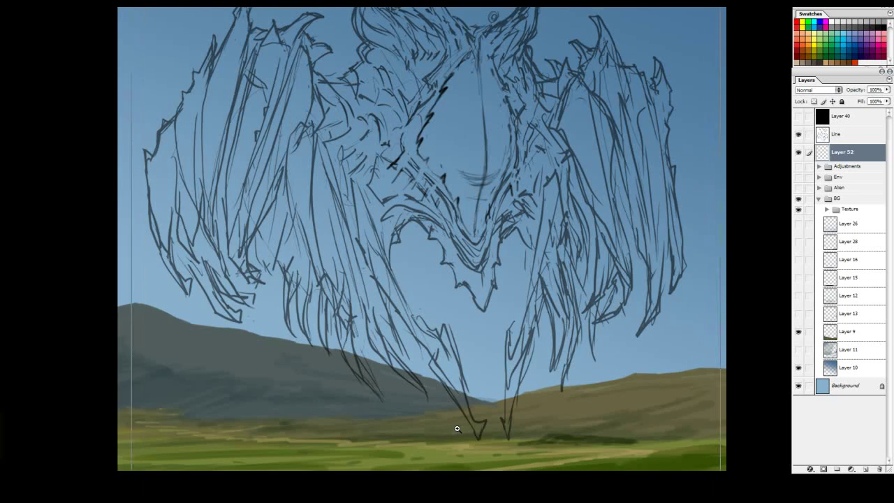
click(517, 417)
click(524, 415)
drag(375, 413, 576, 414)
drag(370, 220, 602, 236)
key(ctrl+z)
drag(368, 221, 627, 239)
drag(416, 63, 417, 315)
drag(342, 298, 565, 318)
Step: Add red perspective lines across the torso and between the wing tips on both sides of the creature
alt+click(479, 264)
drag(477, 204, 508, 305)
drag(331, 252, 653, 289)
drag(279, 92, 734, 162)
drag(201, 58, 753, 135)
Step: Draw slanted red perspective lines through the creature's eyes, mouth and outer head tips
drag(576, 25, 551, 228)
drag(484, 88, 479, 103)
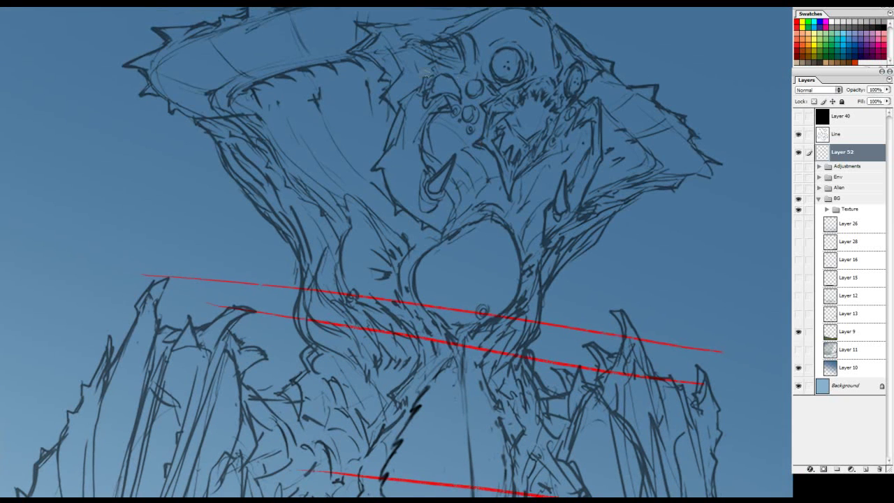
drag(421, 72, 669, 133)
drag(422, 147, 639, 187)
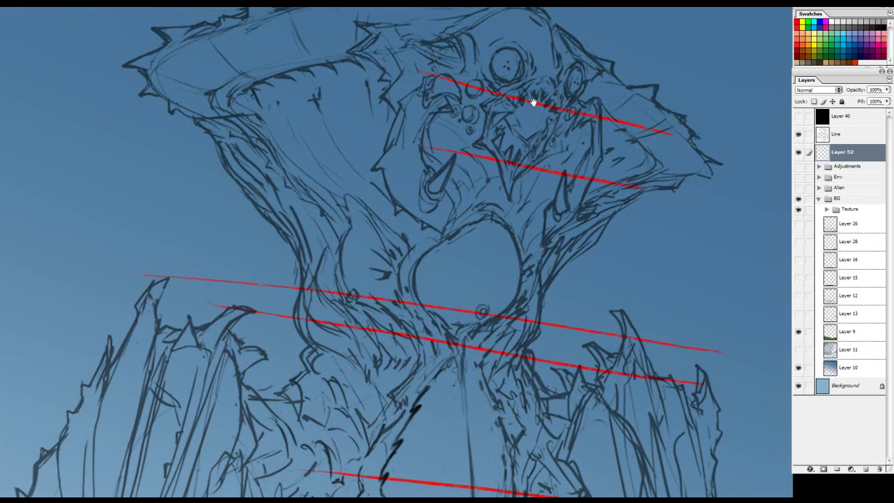
drag(492, 38, 642, 81)
drag(135, 53, 702, 157)
Step: Fill the gaps with more red perspective lines across the neck, shoulders, lower body and claws of the whole creature
alt+click(448, 249)
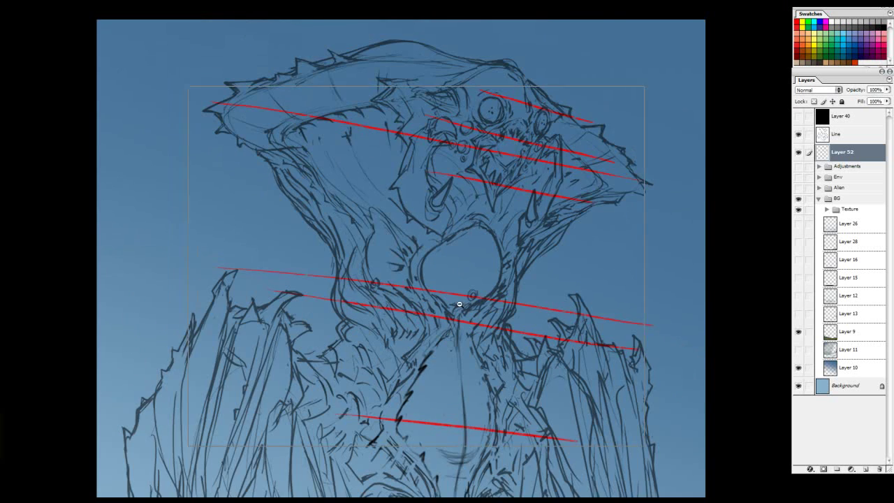
alt+click(469, 338)
drag(475, 351, 479, 370)
drag(309, 86, 559, 135)
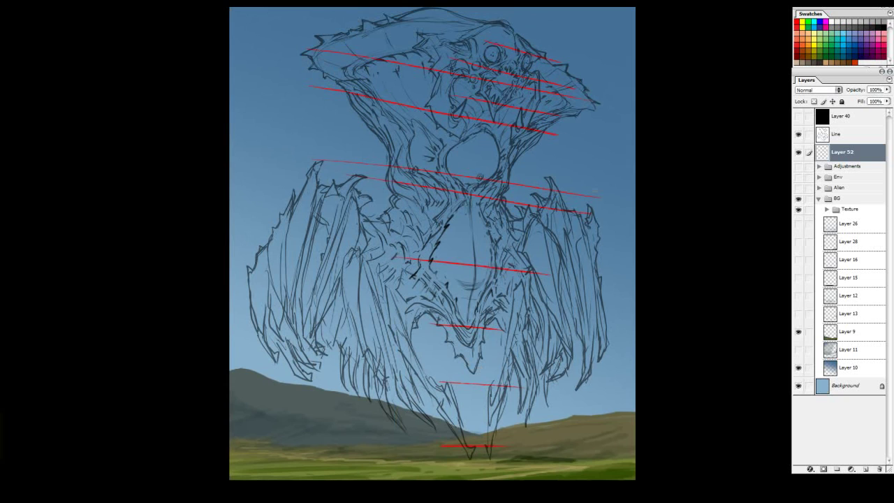
drag(557, 135, 563, 137)
drag(299, 143, 595, 190)
drag(323, 204, 557, 229)
drag(386, 346, 555, 365)
drag(403, 412, 550, 423)
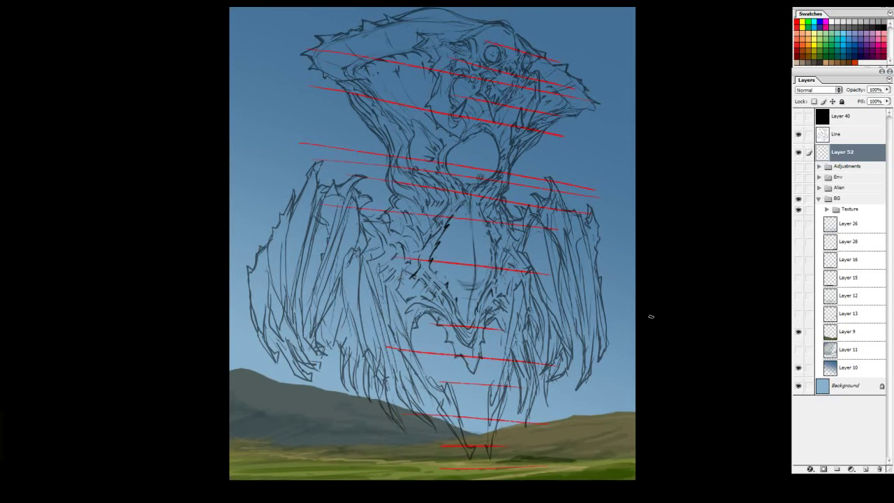
Step: Replace the layer holding the red perspective lines with a new empty layer and hide the Line layer
drag(480, 279, 488, 264)
drag(852, 153, 879, 469)
click(865, 469)
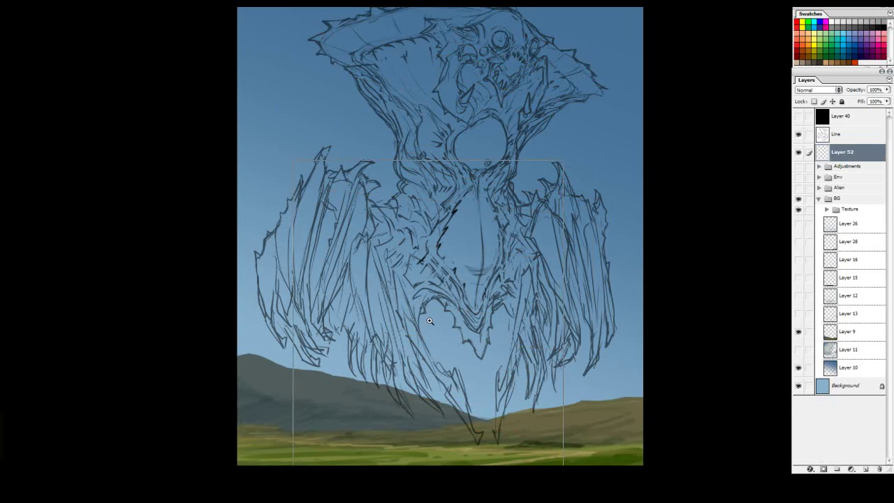
key(ctrl+plus)
click(798, 134)
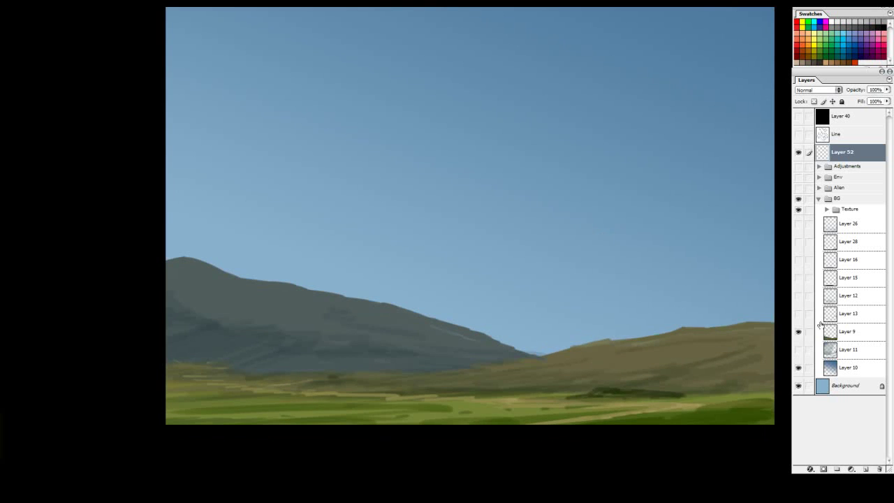
Step: Show the Layer 11 clouds behind the hills and turn the Line layer on over them
click(798, 316)
click(799, 317)
click(799, 349)
drag(646, 196, 623, 285)
key(ctrl+minus)
drag(625, 247, 655, 281)
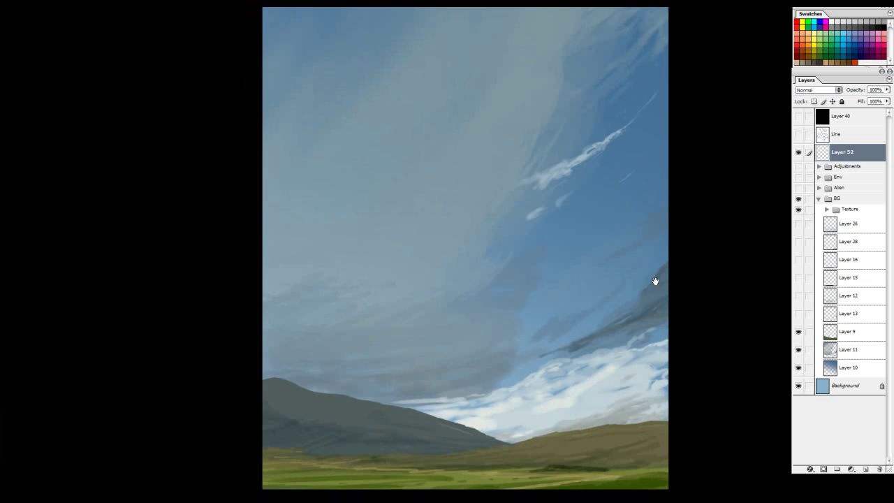
click(799, 134)
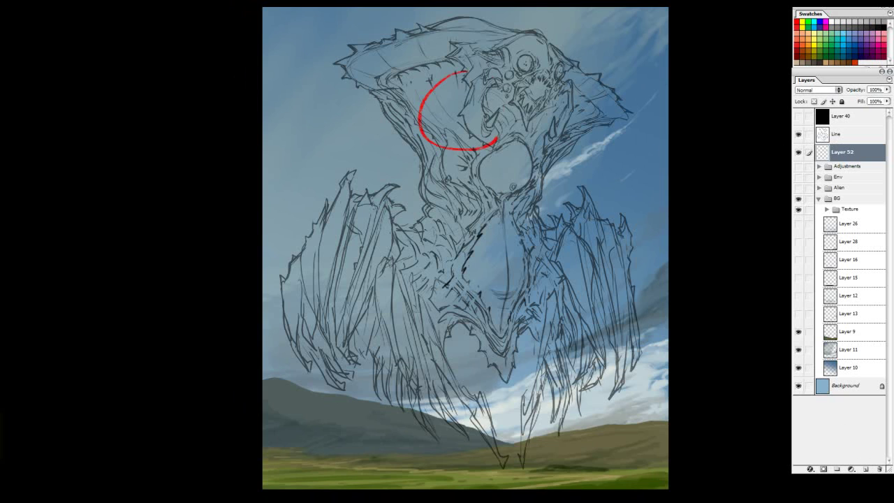
Step: Try red curves and short marks around the creature's head and face, undoing them
mouse_move(461, 29)
mouse_down()
mouse_move(588, 154)
mouse_move(367, 133)
mouse_move(433, 28)
mouse_move(593, 181)
mouse_up()
mouse_move(565, 16)
mouse_down()
mouse_move(528, 48)
mouse_move(500, 21)
mouse_move(377, 60)
mouse_move(397, 136)
mouse_move(528, 22)
mouse_move(439, 146)
mouse_up()
key(ctrl+z)
mouse_move(396, 32)
mouse_down()
mouse_move(339, 114)
mouse_move(365, 54)
mouse_up()
key(ctrl+z)
drag(501, 91, 531, 93)
key(ctrl+z)
mouse_move(561, 139)
mouse_down()
mouse_move(608, 159)
mouse_move(606, 130)
mouse_up()
key(ctrl+z)
Step: Draw a red arrow rising diagonally across the creature's body toward the blue sky beside its far wing
mouse_move(632, 323)
mouse_down()
mouse_move(638, 405)
mouse_move(505, 361)
mouse_move(579, 437)
mouse_move(641, 367)
mouse_up()
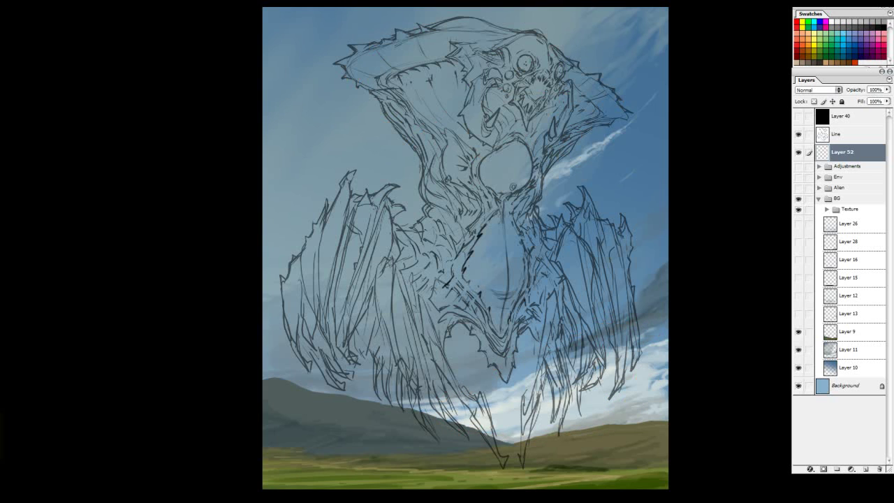
drag(419, 311, 609, 188)
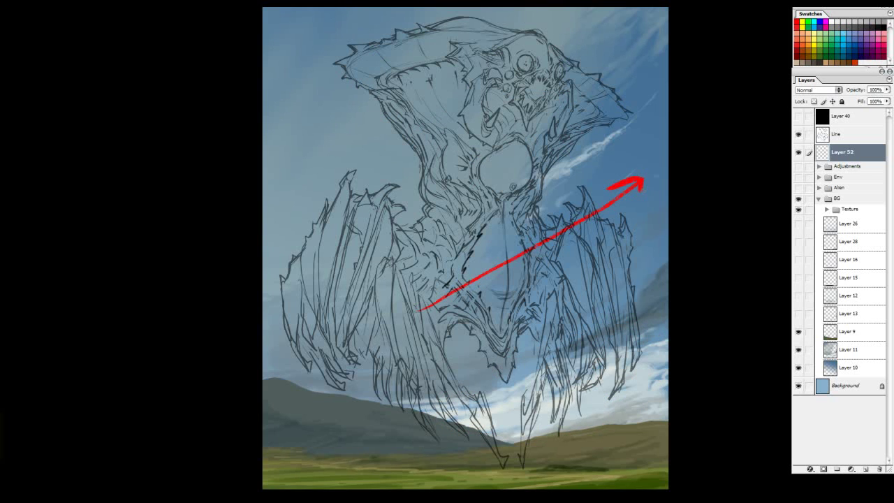
Step: Undo the red arrow and try other diagonal red strokes rising across the creature's body
key(ctrl+z)
drag(436, 235, 636, 95)
key(ctrl+z)
drag(479, 313, 630, 234)
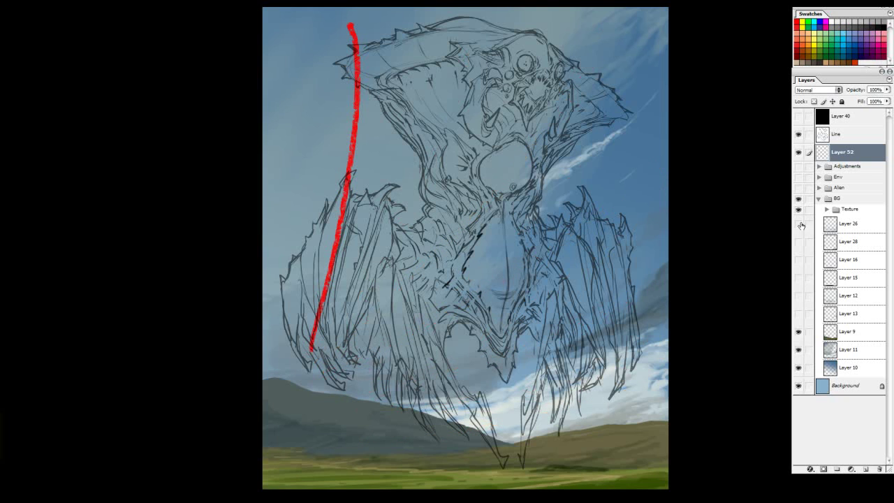
Step: Hide the Line layer and show Layer 13 over the hills and clouds
click(798, 135)
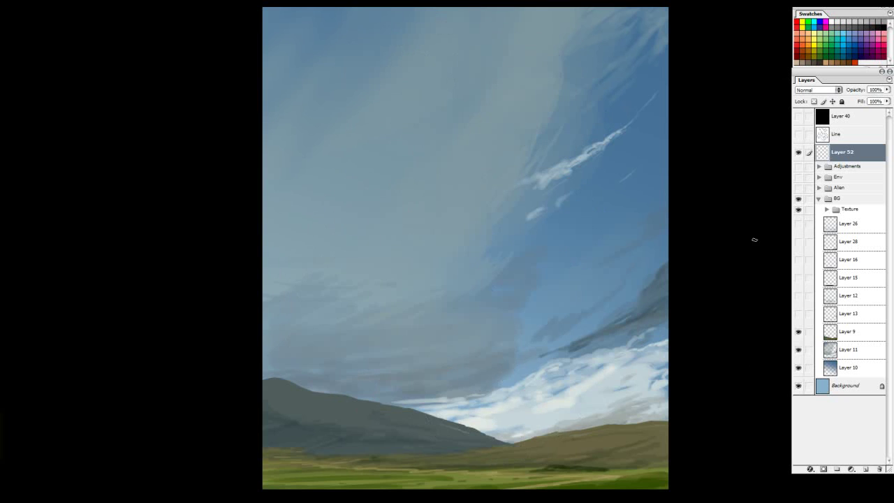
click(799, 315)
click(547, 362)
click(538, 373)
drag(574, 413, 634, 274)
Step: Show Layer 12 and compare the hills and clouds with and without it
click(798, 297)
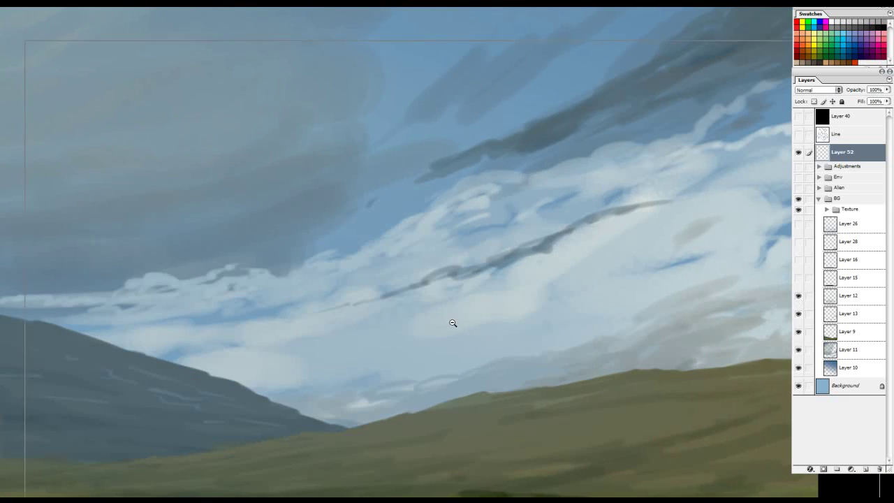
alt+click(446, 326)
drag(320, 325, 547, 305)
click(798, 296)
click(797, 297)
ctrl+click(379, 381)
drag(643, 322, 544, 289)
Step: Check Layer 12's effect on the dark mountain slope by toggling it, leaving it on
click(799, 297)
drag(360, 269, 433, 263)
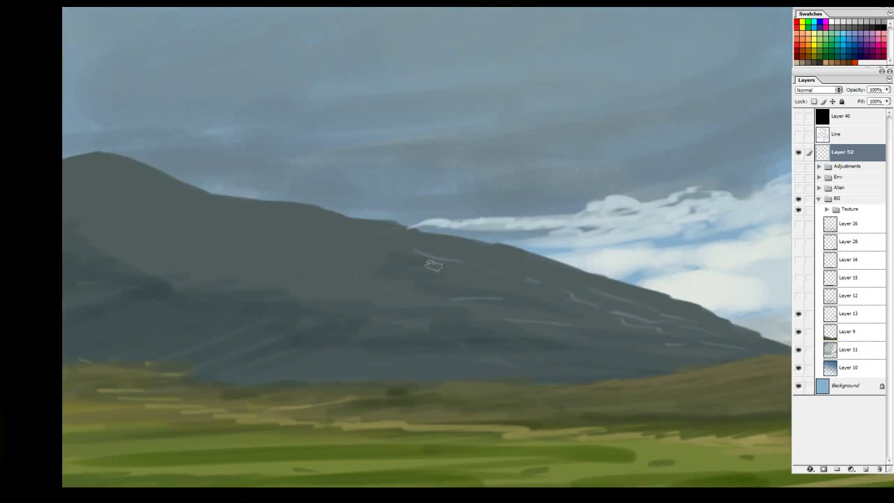
drag(361, 379, 290, 376)
click(797, 297)
mouse_move(744, 291)
mouse_down()
mouse_move(241, 275)
mouse_move(732, 291)
mouse_up()
click(799, 298)
click(798, 299)
Step: Show Layers 16 and 28 and compare the village below the green hill with Layer 28 on and off
drag(632, 274, 574, 248)
click(799, 243)
drag(697, 238, 517, 221)
ctrl+click(520, 406)
ctrl+click(521, 406)
click(520, 405)
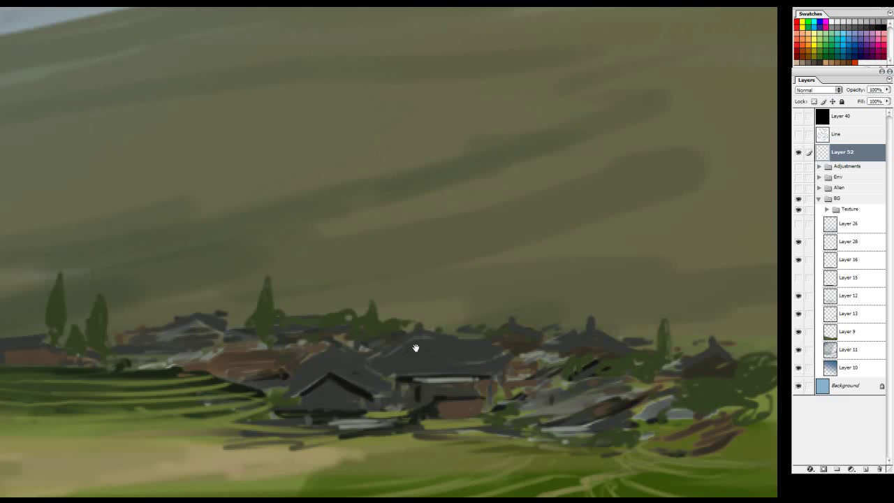
drag(370, 342, 601, 273)
click(799, 241)
click(799, 241)
Step: Examine the painted houses, trees and terraced fields along the valley floor up close
drag(230, 279, 725, 276)
drag(268, 279, 775, 269)
drag(372, 300, 611, 262)
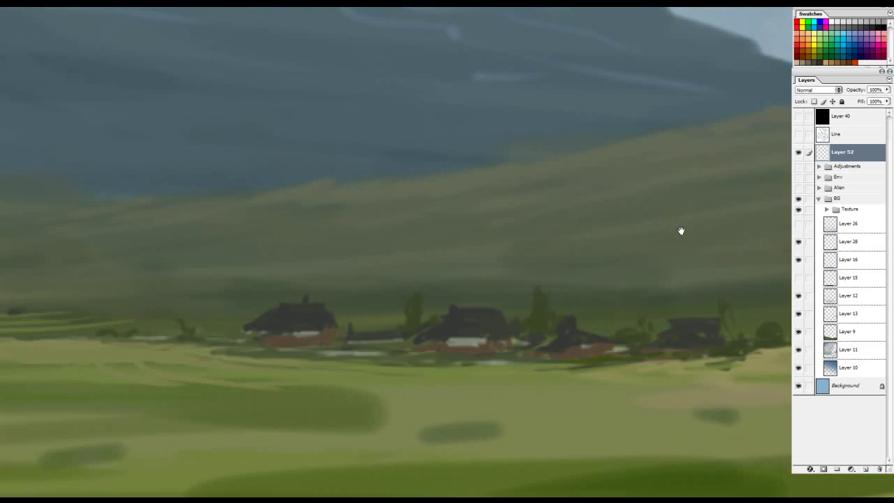
drag(666, 229, 275, 219)
drag(619, 207, 224, 234)
drag(635, 239, 248, 254)
drag(684, 242, 713, 238)
drag(421, 296, 529, 263)
drag(186, 316, 330, 295)
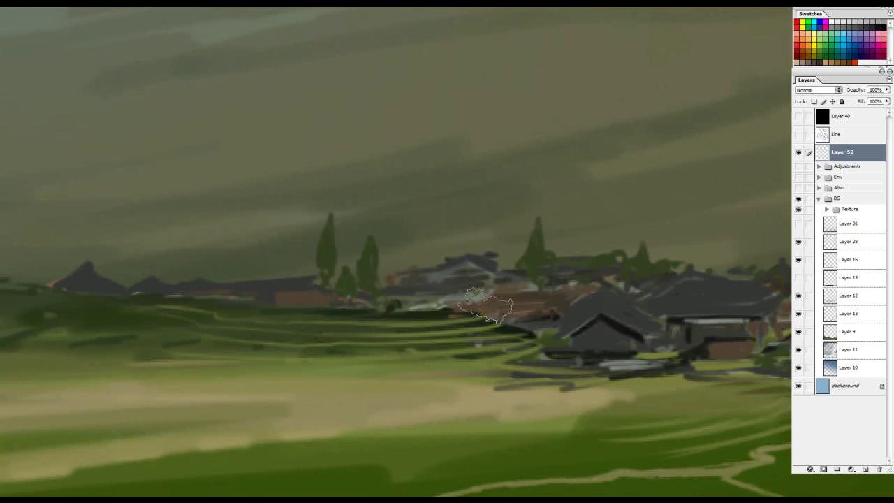
Step: Switch to a flat brush tip and reduce its size
right_click(447, 236)
click(542, 421)
click(450, 204)
key(bracketleft)
key(bracketleft)
key(bracketleft)
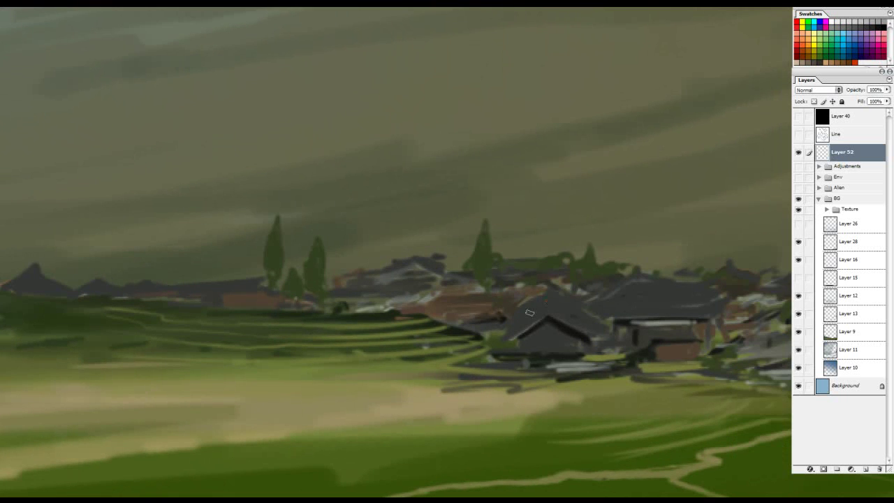
Step: Try brush strokes along the terraced fields beside the village, undoing them
drag(511, 325, 591, 318)
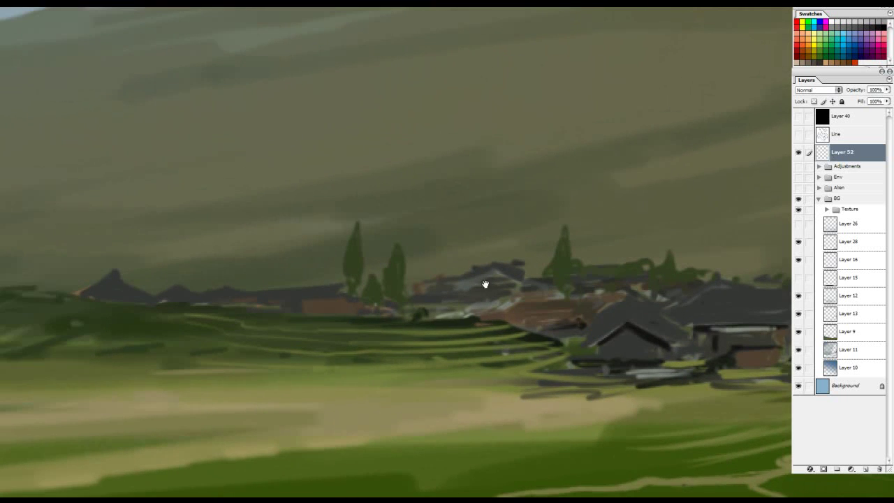
mouse_move(512, 323)
mouse_down()
mouse_move(306, 330)
mouse_move(314, 343)
mouse_up()
key(ctrl+z)
key(ctrl+z)
drag(551, 344, 320, 361)
key(ctrl+z)
Step: Check the whole background against the creature sketch by turning the Line layer on and off
alt+click(650, 337)
key(ctrl+minus)
key(ctrl+minus)
key(ctrl+minus)
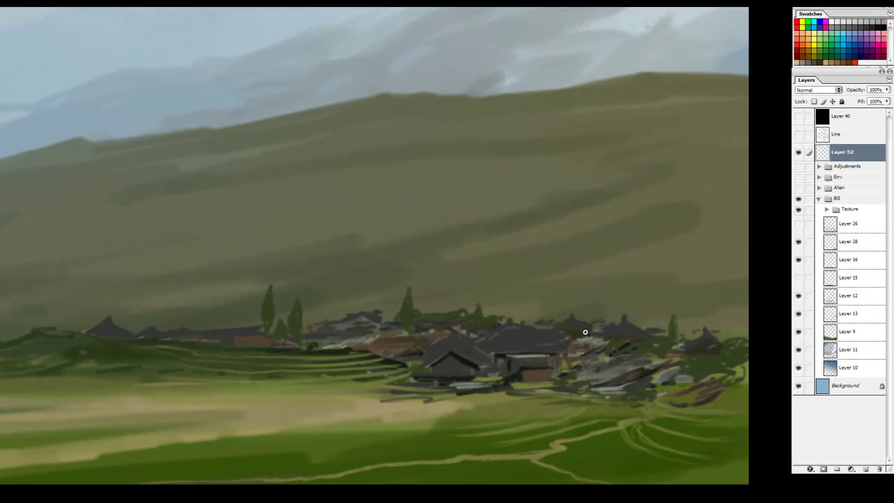
alt+click(547, 338)
alt+click(545, 338)
alt+click(544, 336)
mouse_move(489, 251)
mouse_down()
mouse_move(610, 343)
mouse_move(634, 314)
mouse_up()
alt+click(603, 334)
click(798, 137)
mouse_move(591, 240)
mouse_down()
mouse_move(591, 254)
mouse_move(579, 247)
mouse_up()
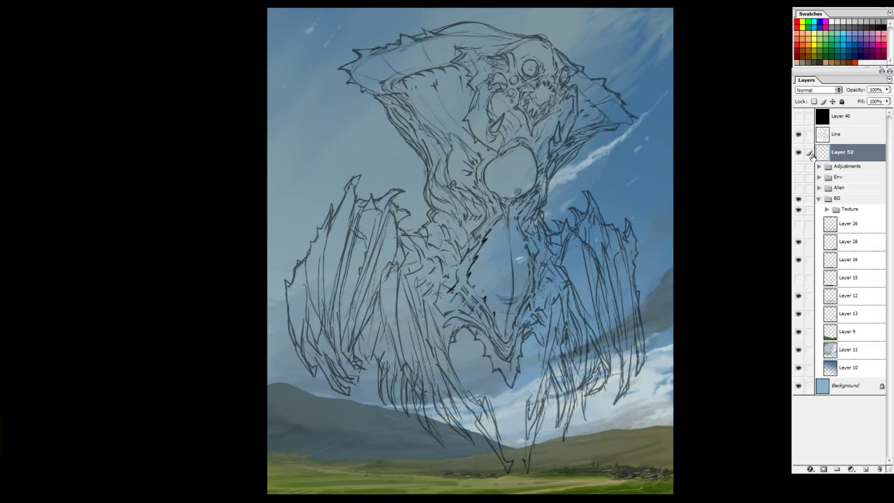
click(798, 135)
Step: Show Layer 26 and compare the mountain, clouds and valley with it on and off
ctrl+click(579, 469)
ctrl+click(576, 470)
drag(677, 490, 561, 379)
ctrl+click(631, 394)
drag(284, 261, 593, 306)
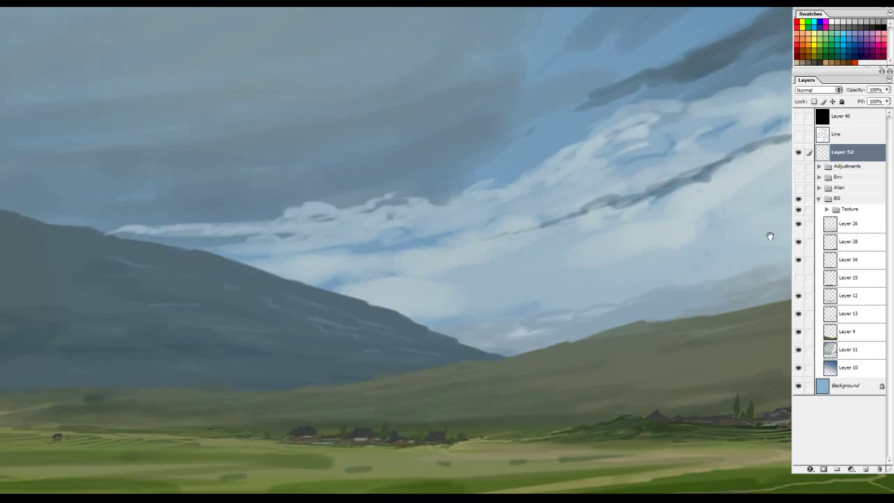
click(798, 225)
click(797, 224)
Step: Compare Layer 26 on and off around the distant hut and the hillside village, leaving it on
mouse_move(258, 355)
mouse_down()
mouse_move(440, 319)
mouse_move(517, 289)
mouse_move(576, 216)
mouse_up()
ctrl+click(461, 331)
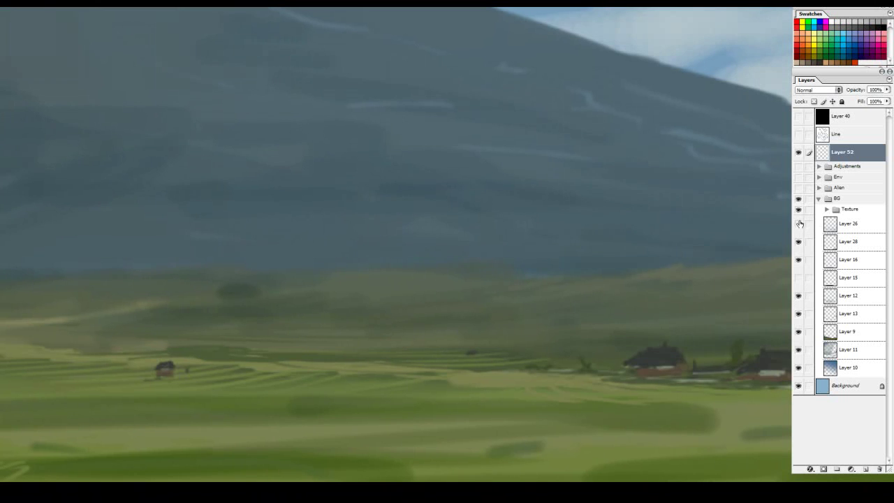
drag(712, 227, 363, 220)
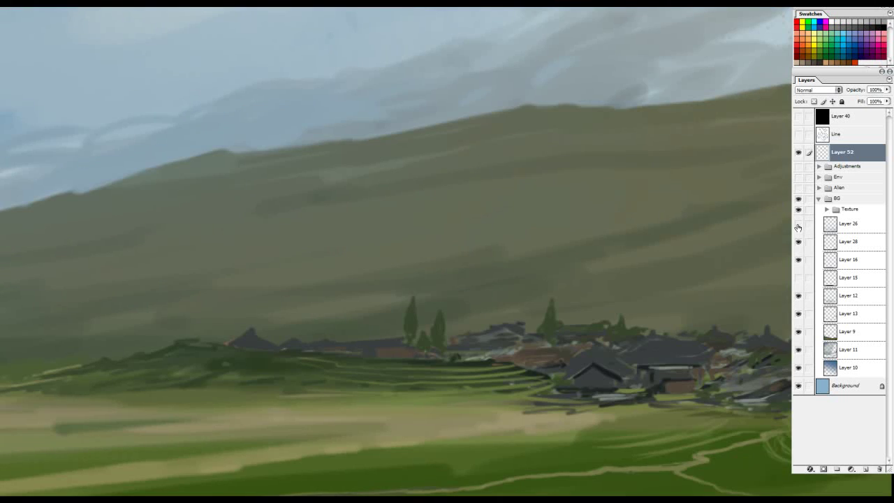
click(797, 224)
click(799, 224)
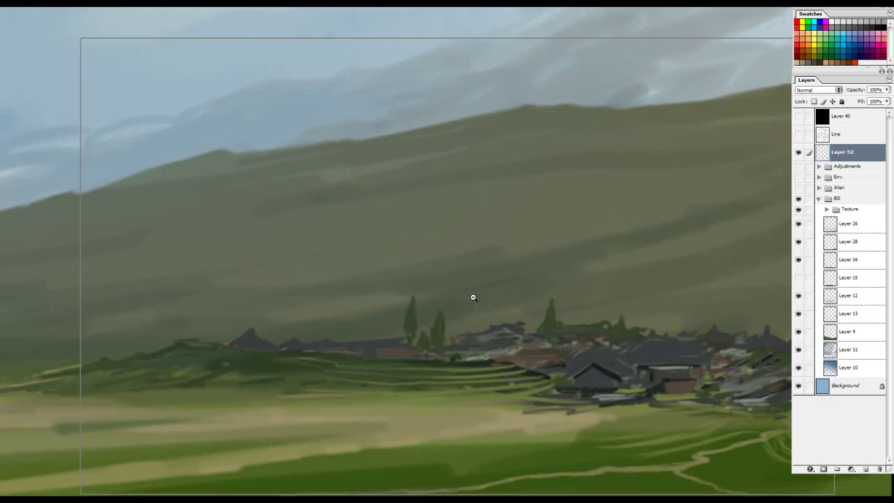
Step: Examine the sky's cloud streaks and the landscape below them, from close up and from farther out
scroll(473, 298, down, 3)
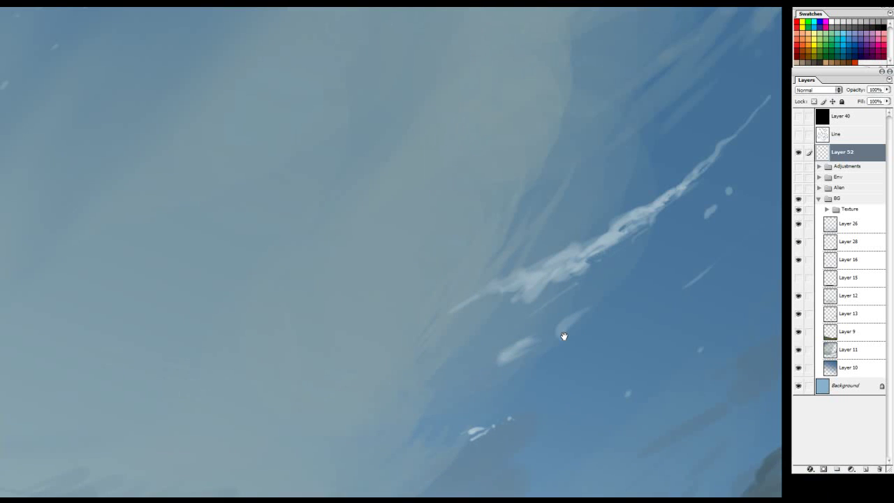
drag(540, 284, 534, 387)
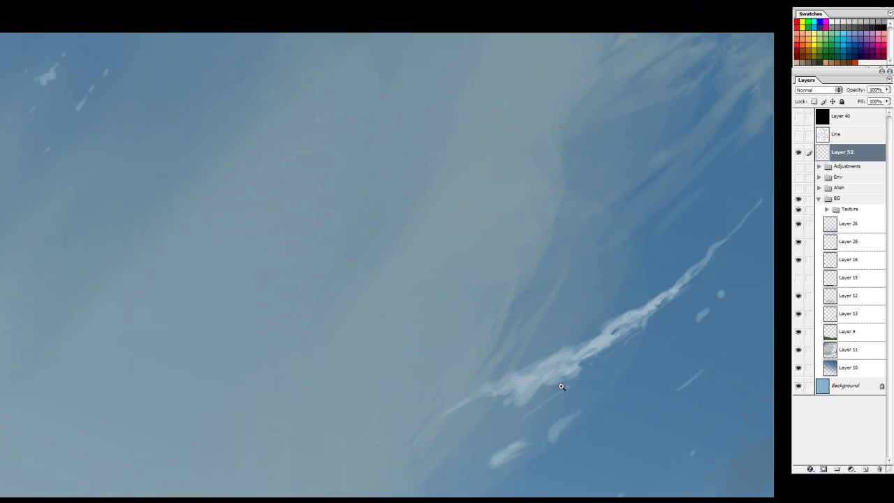
ctrl+click(563, 386)
alt+click(557, 385)
alt+click(556, 385)
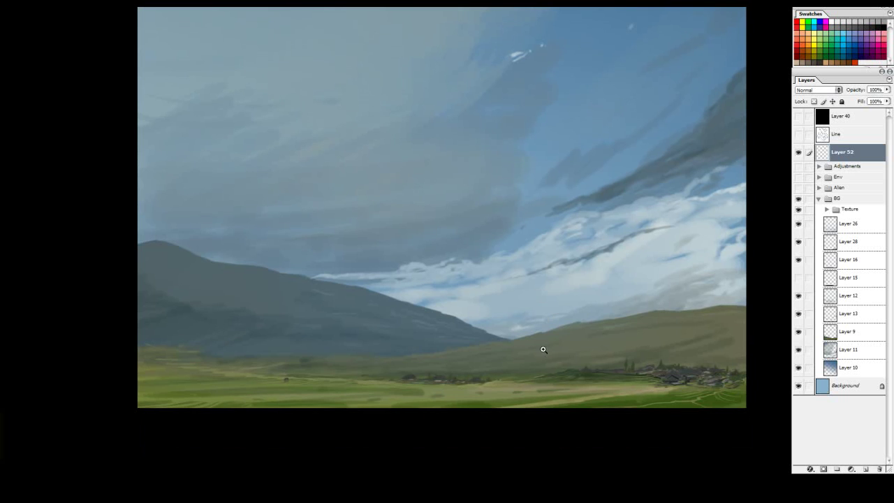
click(548, 346)
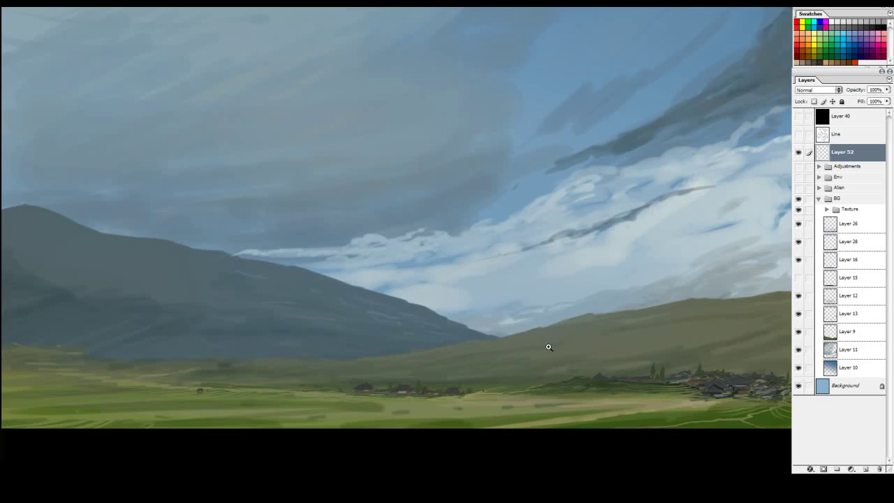
click(551, 347)
alt+click(506, 309)
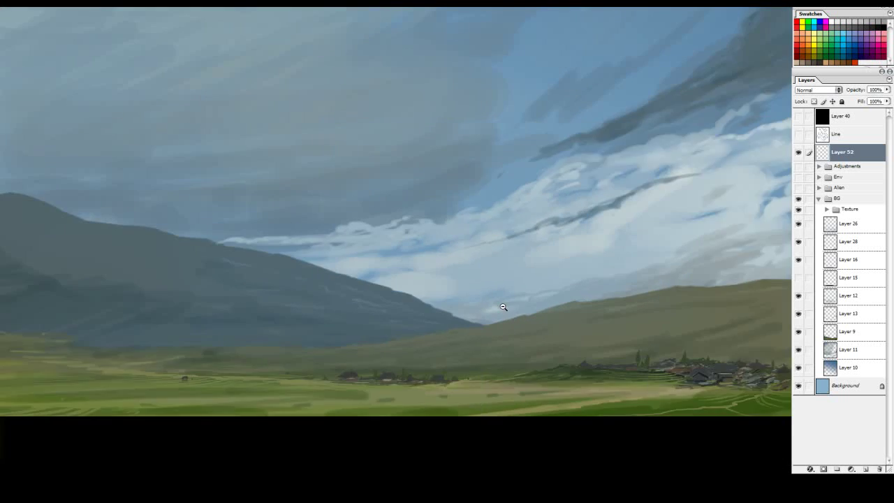
alt+click(510, 309)
mouse_move(533, 246)
mouse_down()
mouse_move(525, 317)
mouse_move(559, 290)
mouse_up()
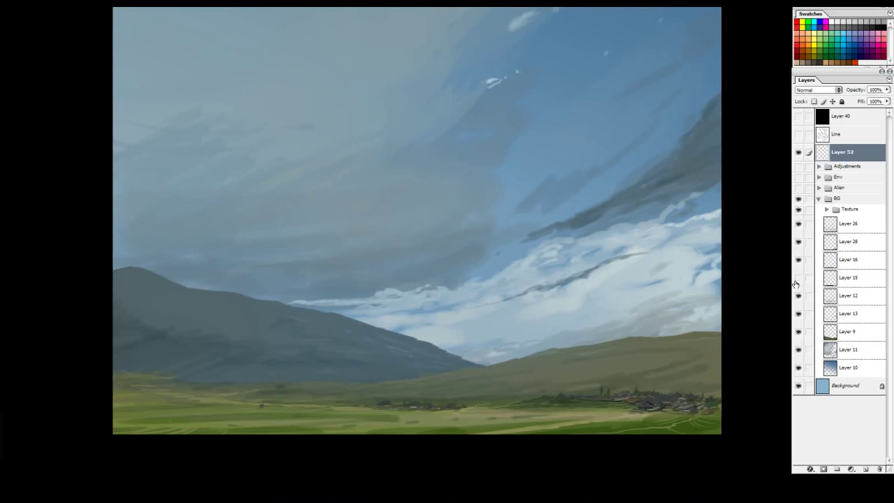
Step: Show Layer 15's dark strip across the foreground field, toggling it repeatedly to compare before leaving it on
click(799, 278)
click(799, 279)
click(799, 279)
click(802, 278)
click(800, 279)
click(800, 279)
click(801, 278)
click(800, 278)
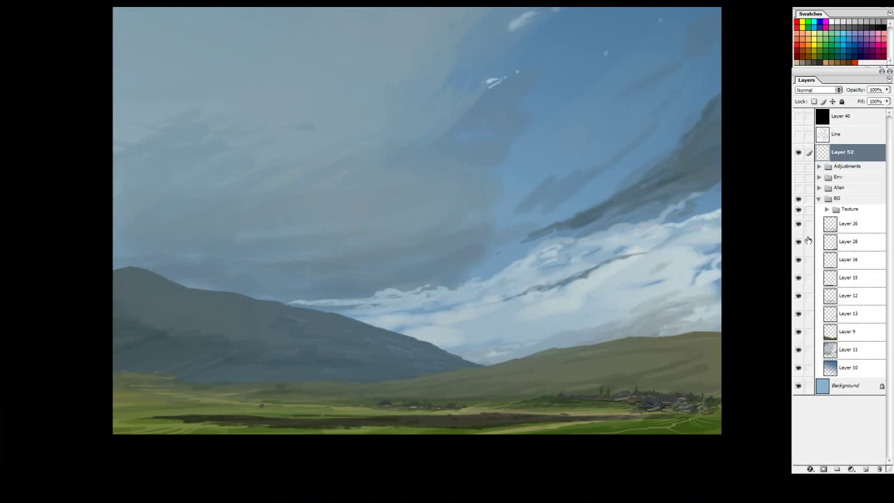